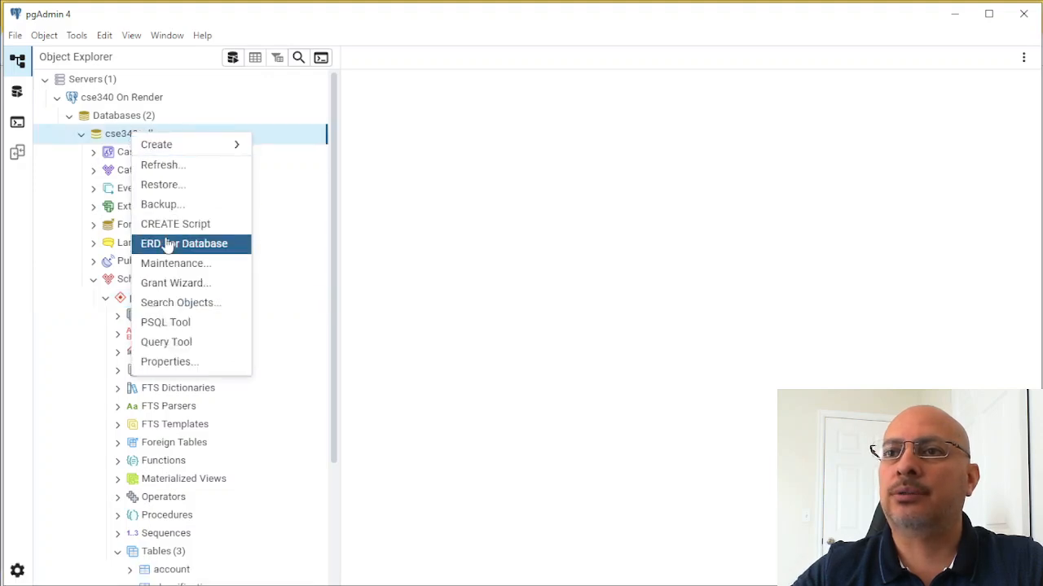
- Generate an ERD for the cse340_nlku database and view all rows of the classification table
{"action": "left_click", "coordinate": [179, 244]}
{"action": "scroll", "coordinate": [133, 373], "scroll_direction": "down", "scroll_amount": 3}
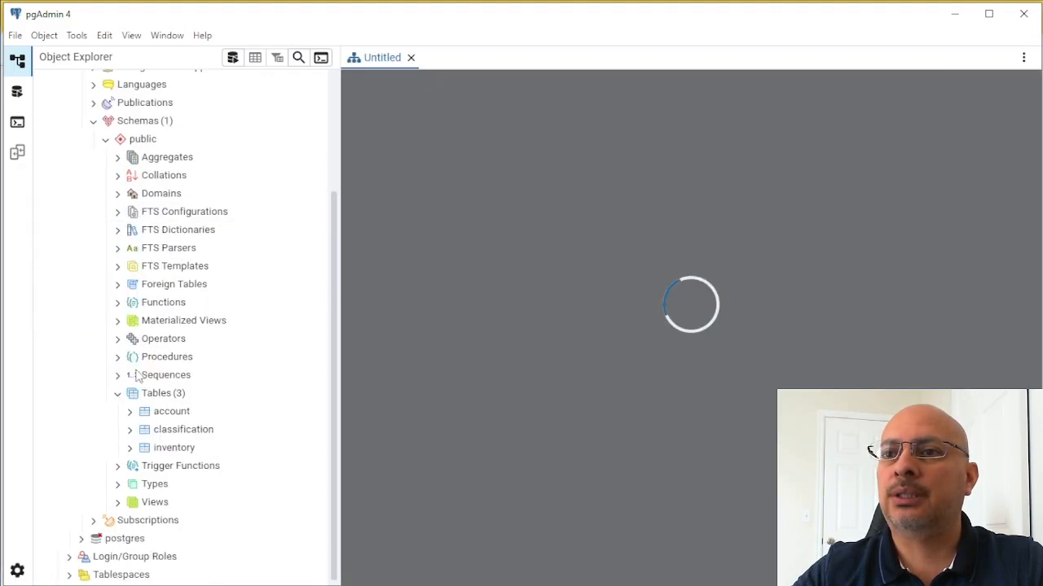
{"action": "right_click", "coordinate": [175, 430]}
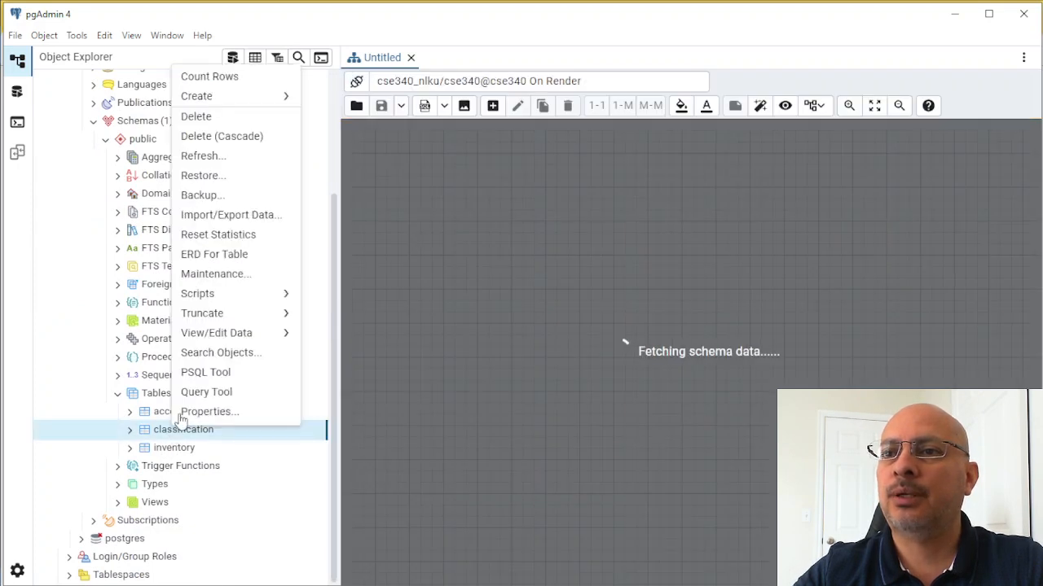
{"action": "mouse_move", "coordinate": [216, 333]}
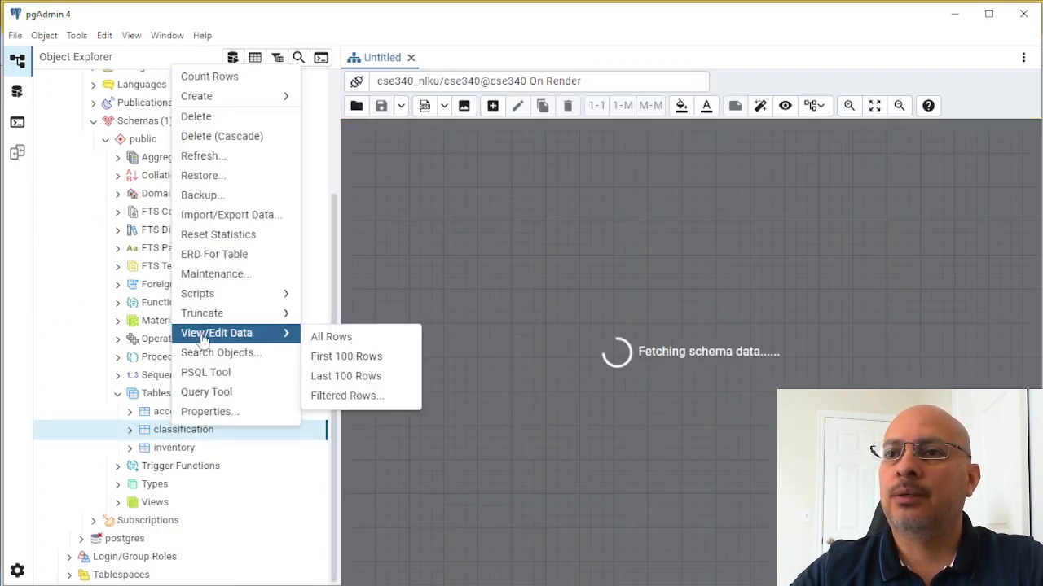
{"action": "left_click", "coordinate": [338, 336]}
{"action": "left_click", "coordinate": [381, 57]}
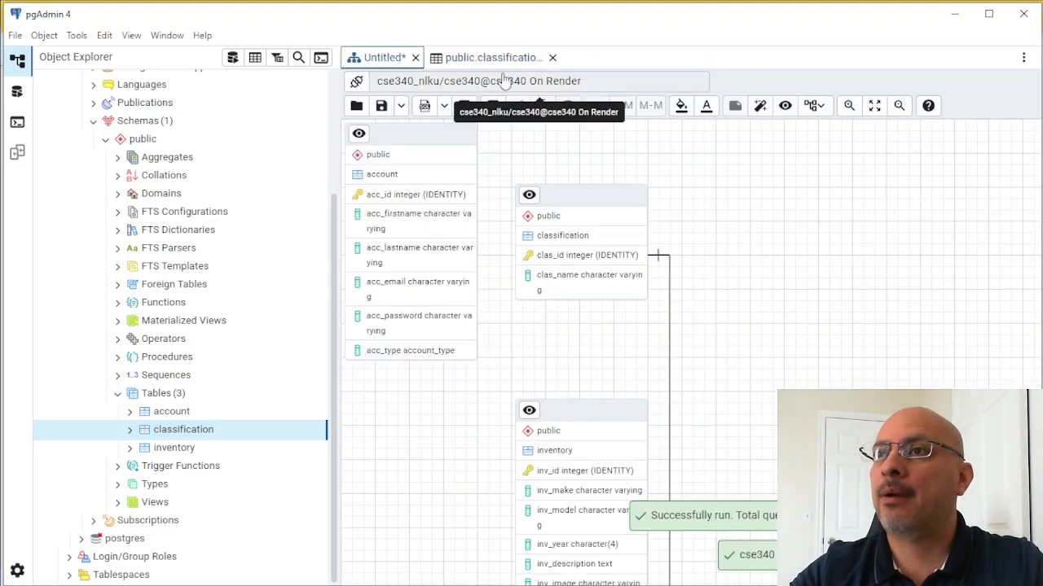
{"action": "left_click", "coordinate": [492, 59]}
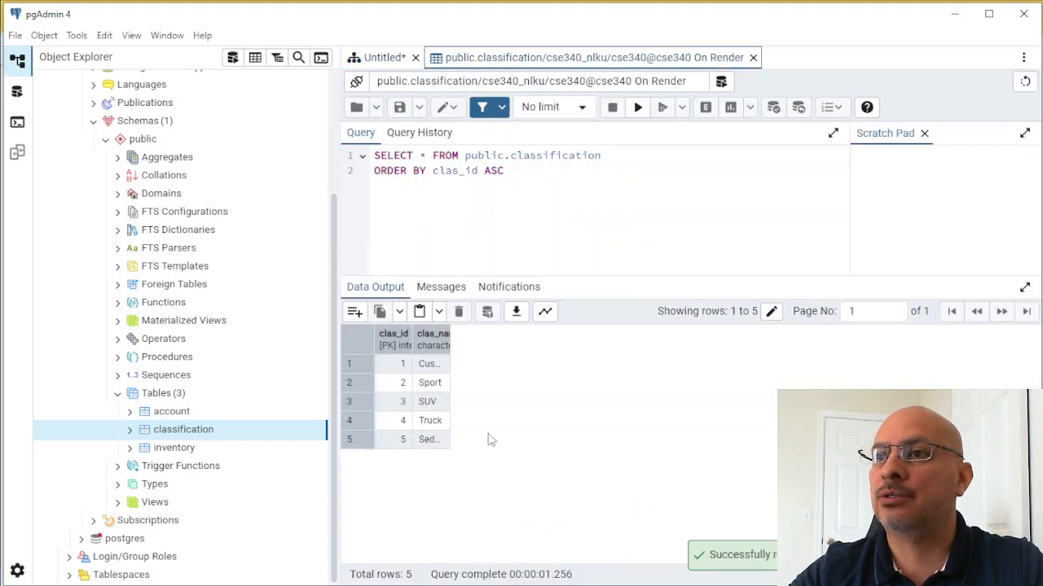
- View all rows of the inventory table
{"action": "right_click", "coordinate": [173, 448]}
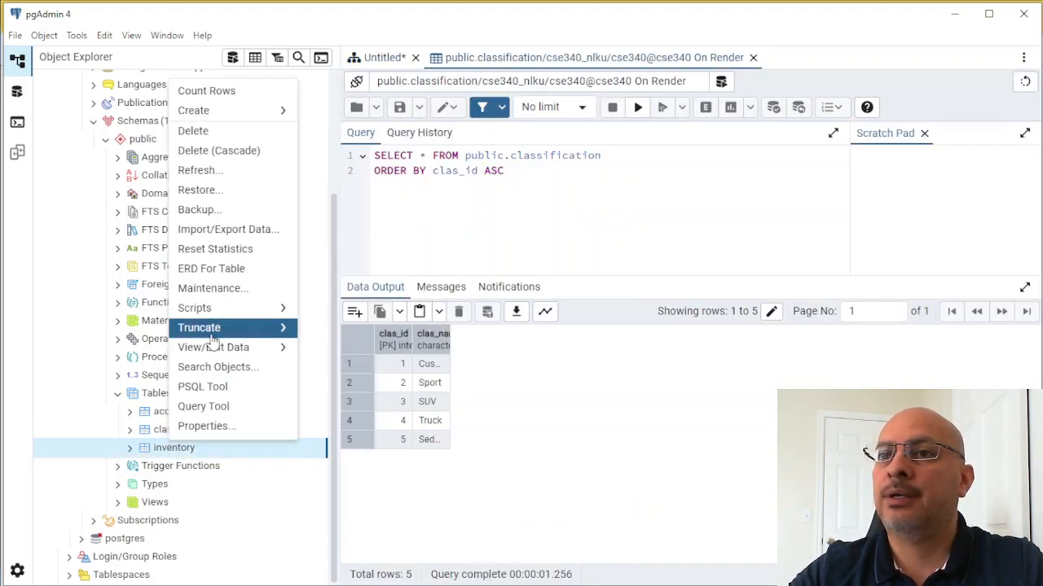
{"action": "mouse_move", "coordinate": [207, 349]}
{"action": "left_click", "coordinate": [333, 352]}
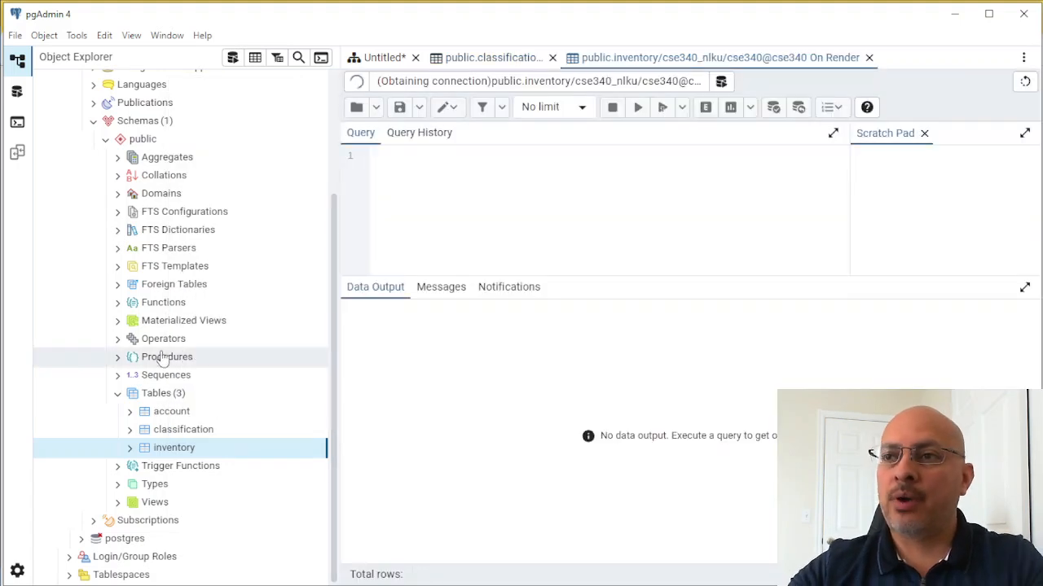
- Disconnect from the cse340 On Render server
{"action": "scroll", "coordinate": [198, 159], "scroll_direction": "up", "scroll_amount": 3}
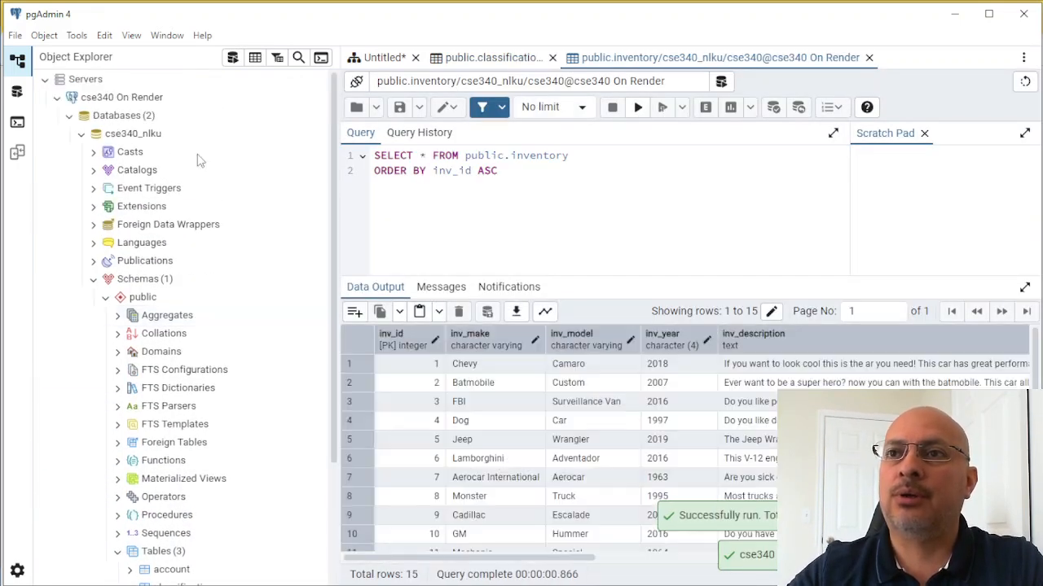
{"action": "right_click", "coordinate": [212, 102]}
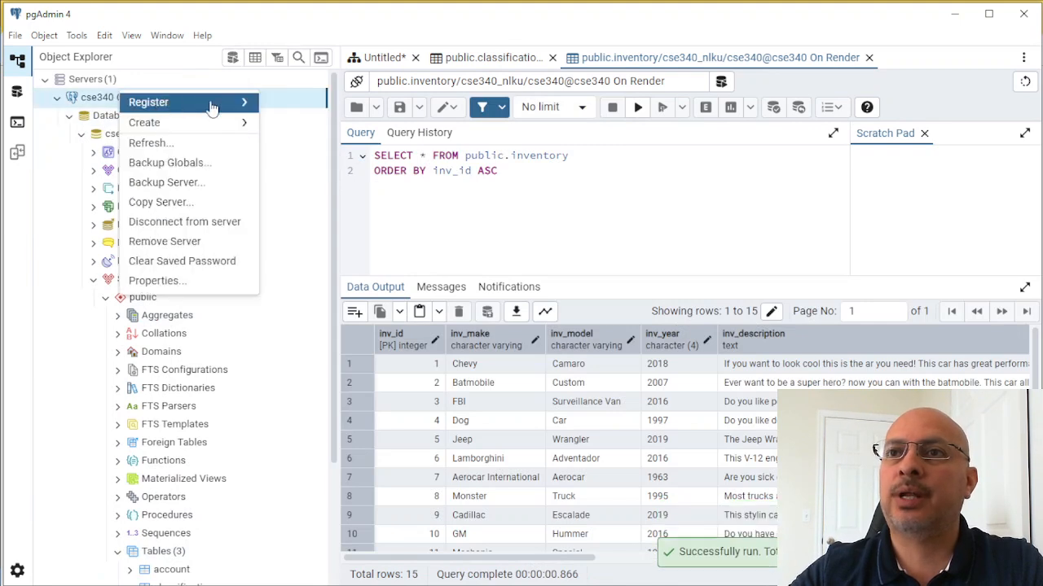
{"action": "left_click", "coordinate": [159, 224]}
{"action": "left_click", "coordinate": [720, 181]}
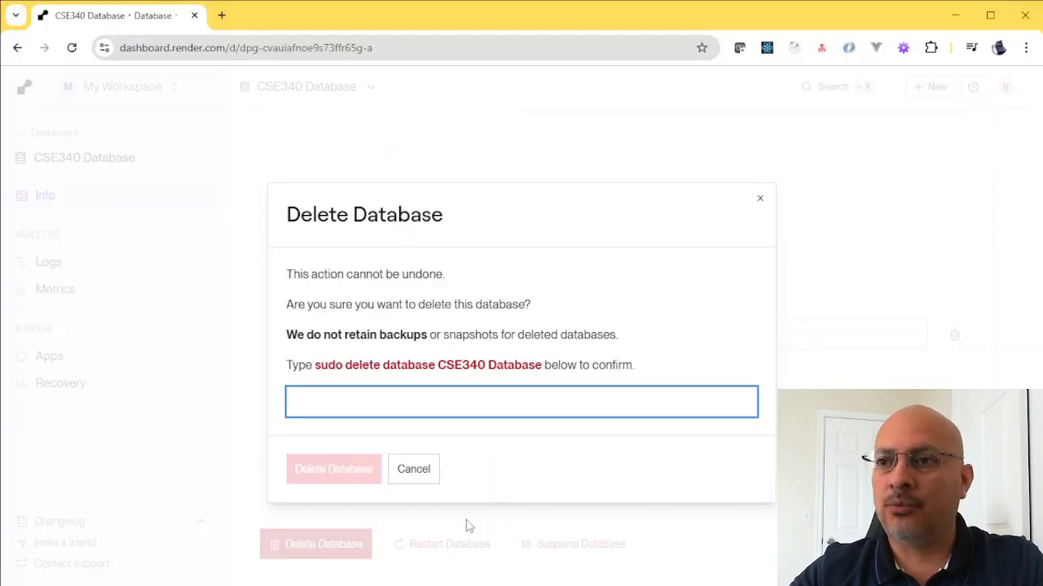
- Delete the CSE340 Database on Render, confirming with the phrase "sudo delete database CSE340 Database"
{"action": "type", "text": "su"}
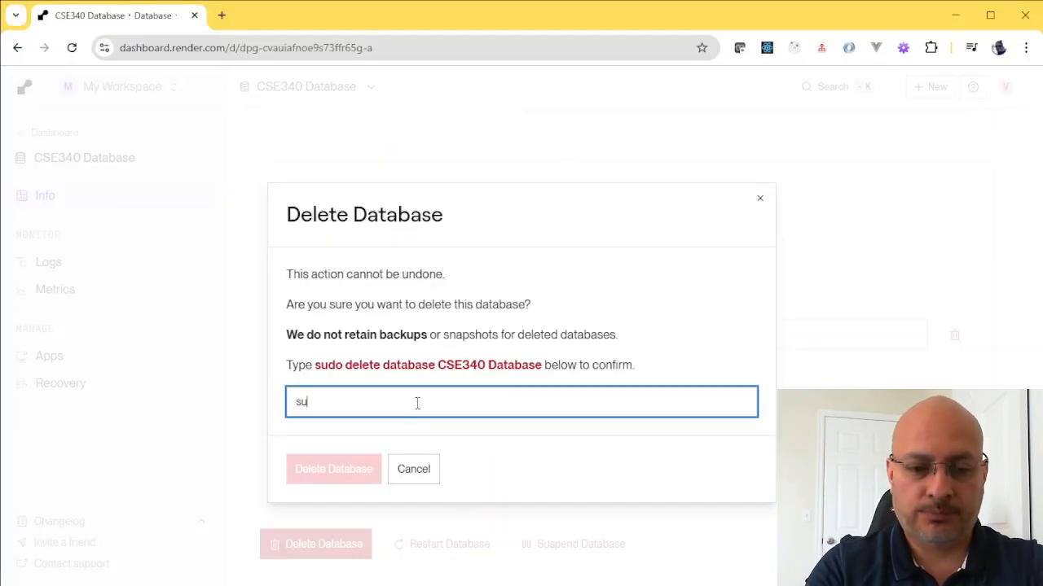
{"action": "type", "text": "do del"}
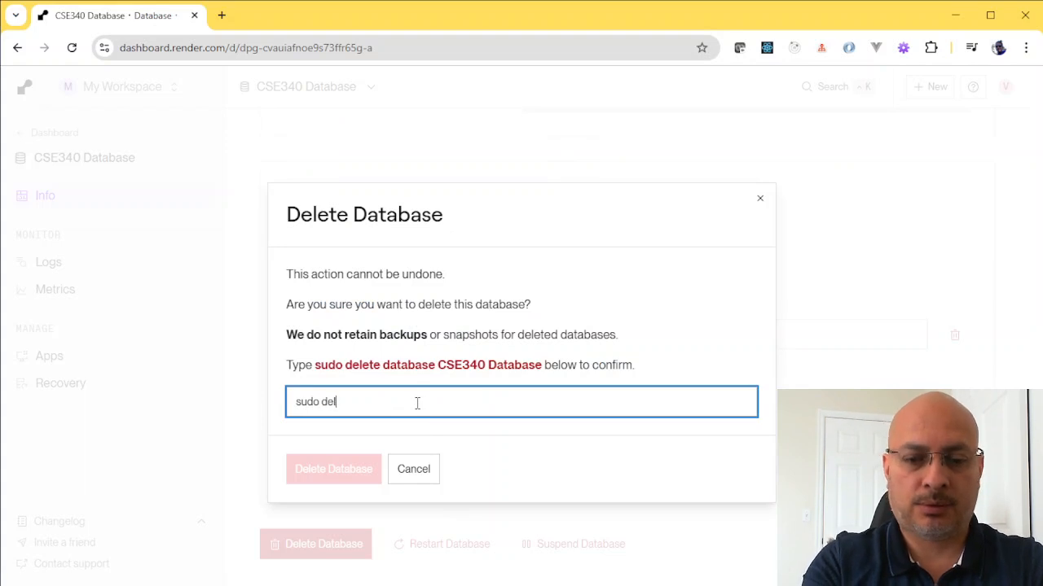
{"action": "type", "text": "ete database "}
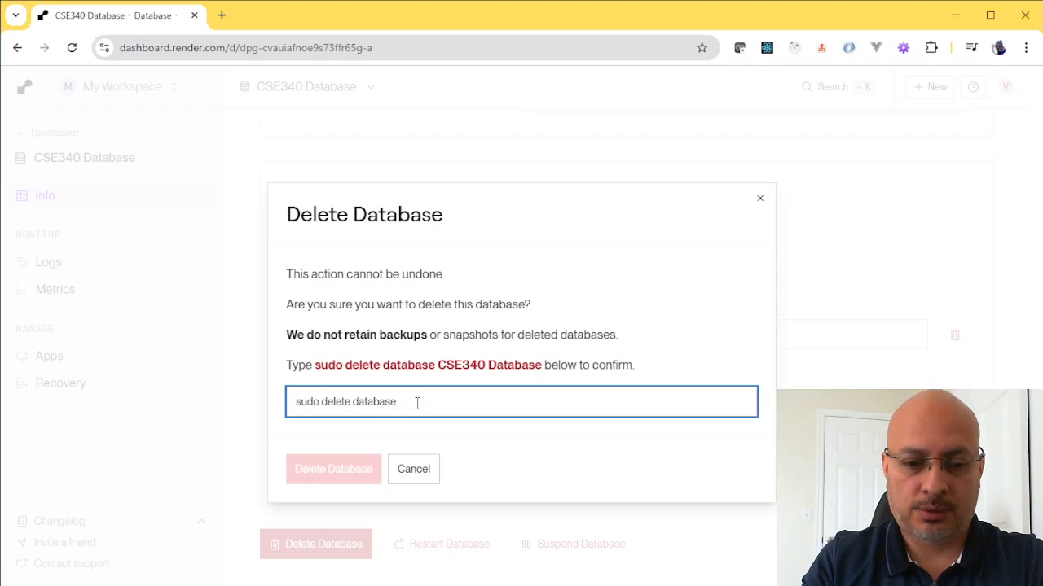
{"action": "type", "text": "CSE340 Database"}
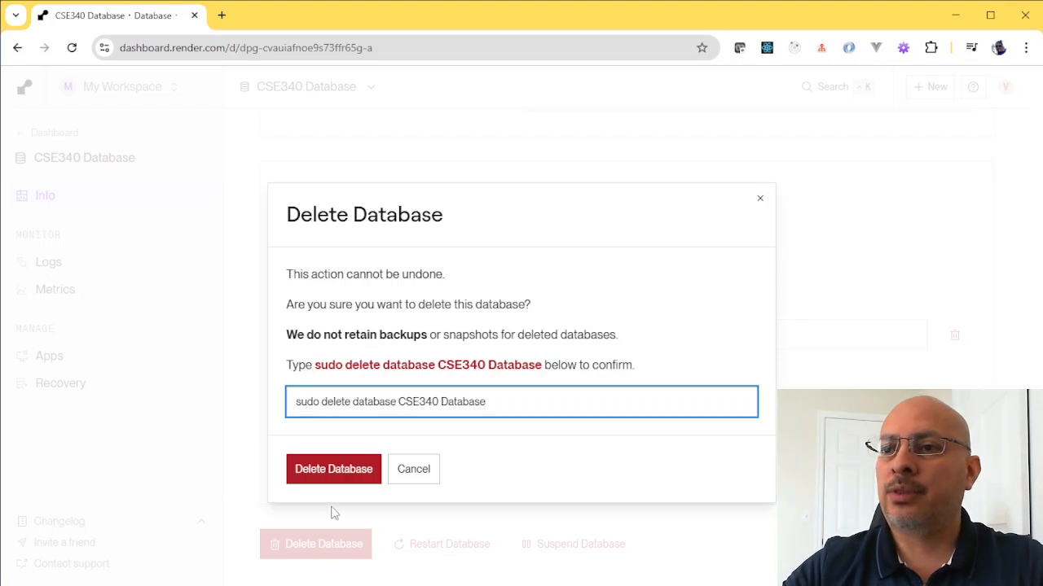
{"action": "left_click", "coordinate": [345, 478]}
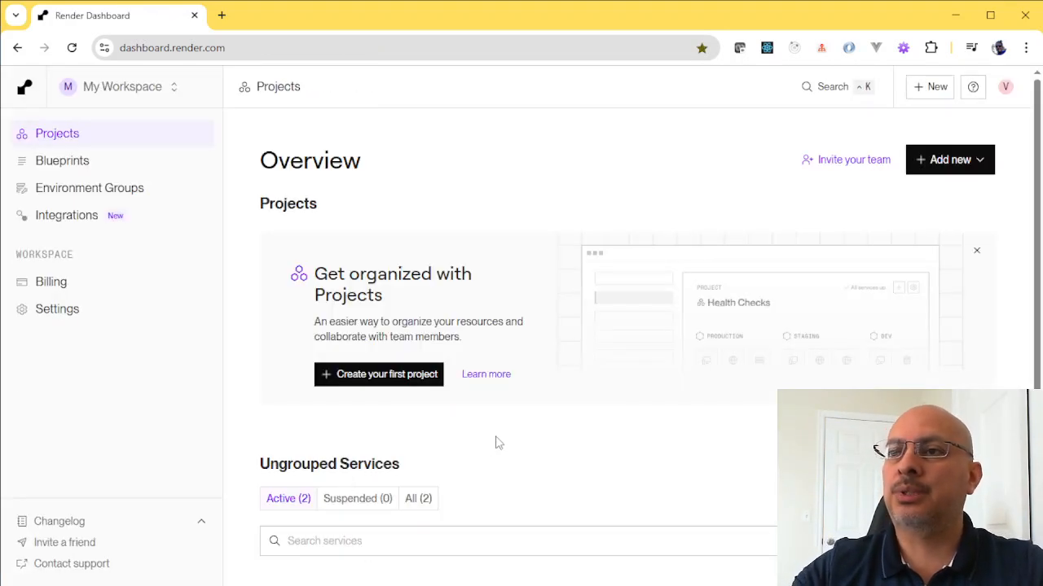
- Switch to pgAdmin, try to reconnect to the cse340 On Render server, and cancel the connection request
{"action": "key", "text": "alt+Tab"}
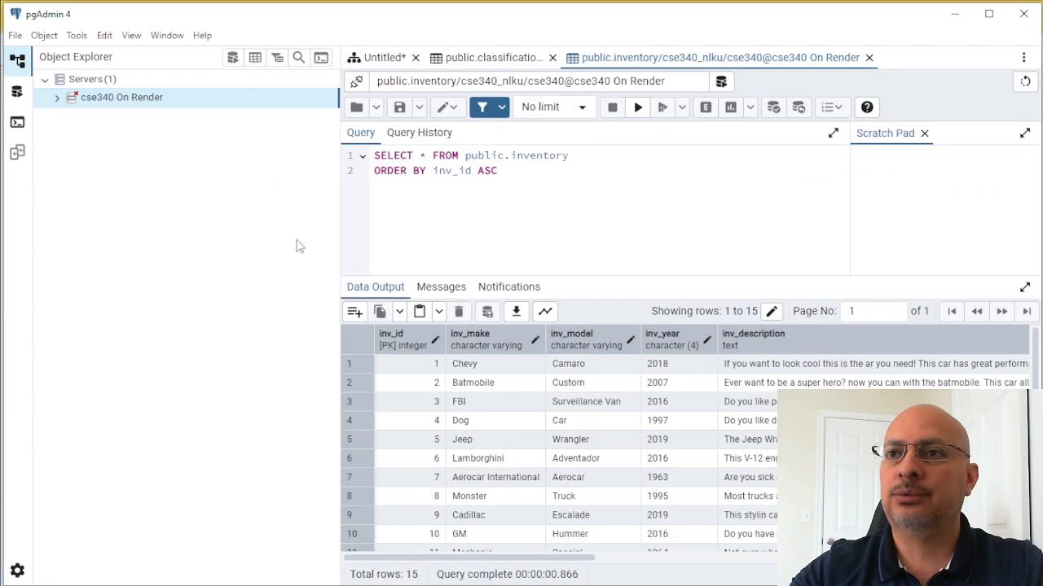
{"action": "left_click", "coordinate": [90, 99]}
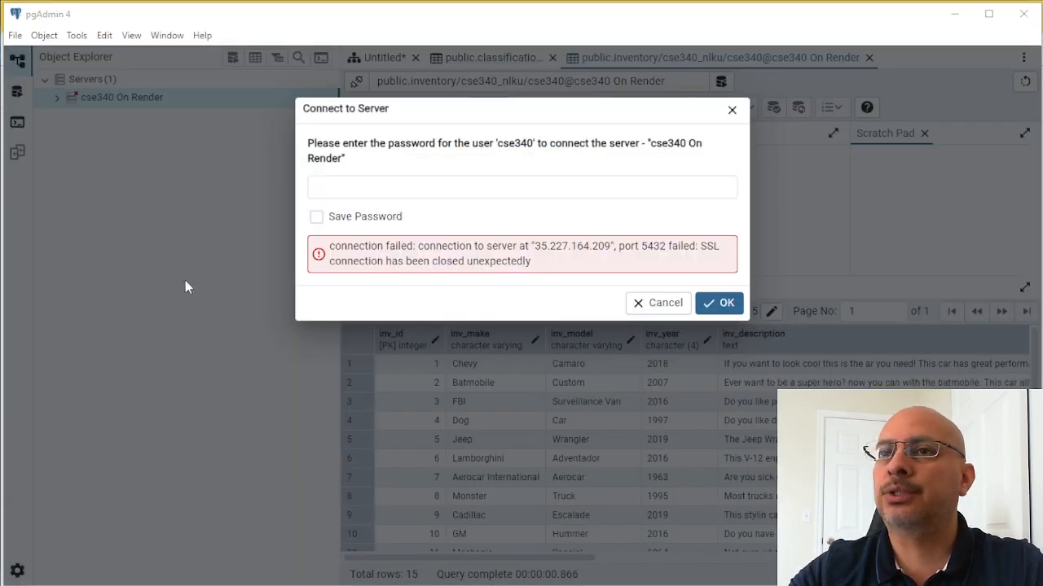
{"action": "key", "text": "alt+Tab"}
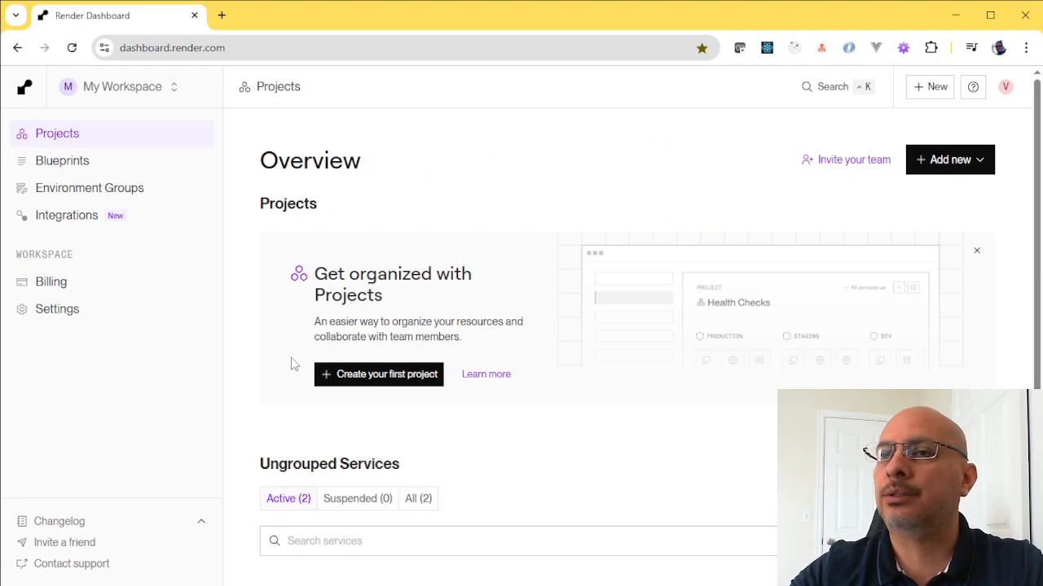
{"action": "key", "text": "alt+Tab"}
{"action": "left_click", "coordinate": [658, 307]}
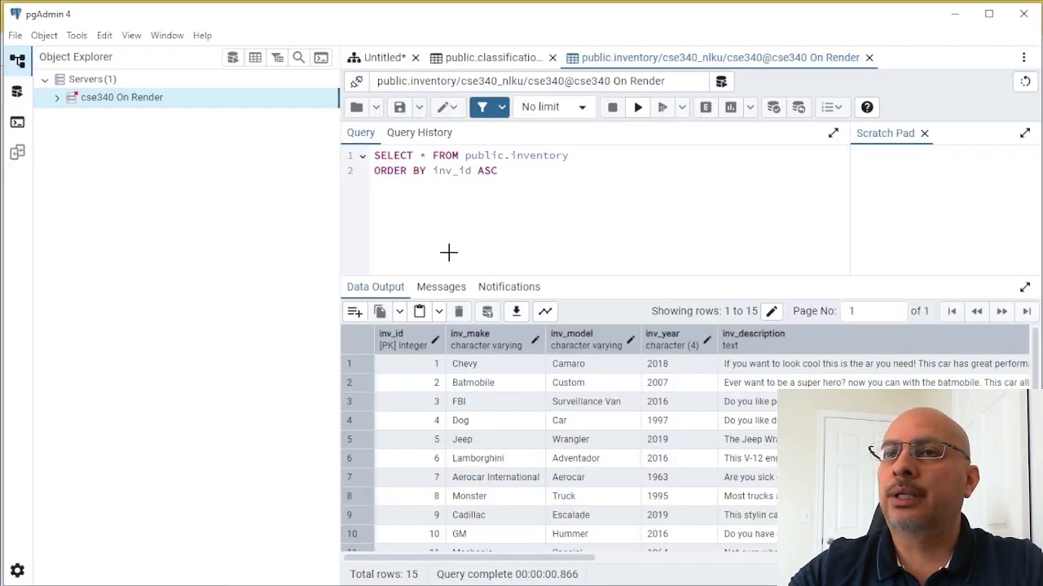
- Return to the Render dashboard, start a new Postgres instance and name it "CSE340 Databse"
{"action": "key", "text": "alt+Tab"}
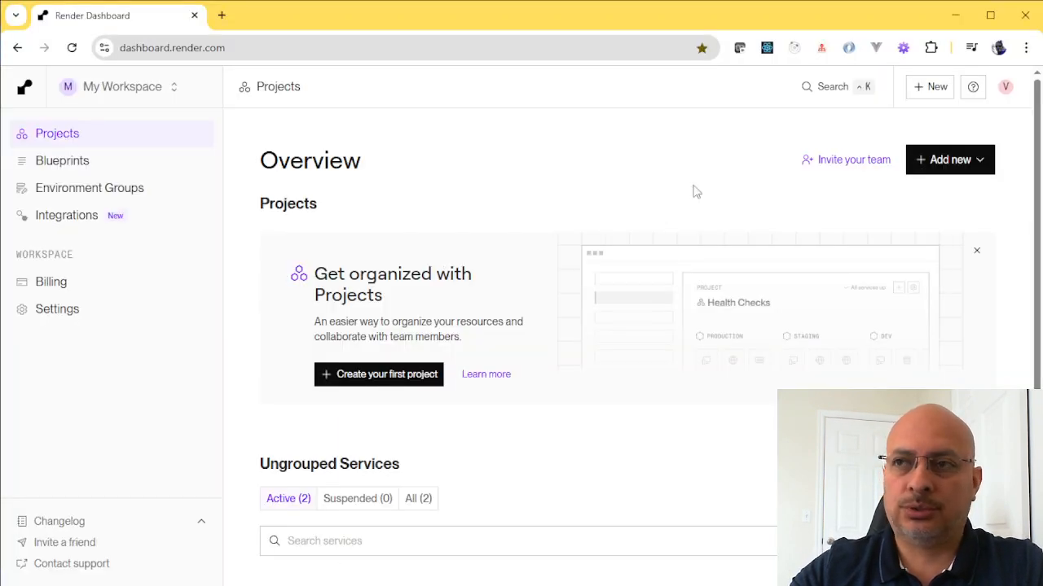
{"action": "left_click", "coordinate": [968, 171]}
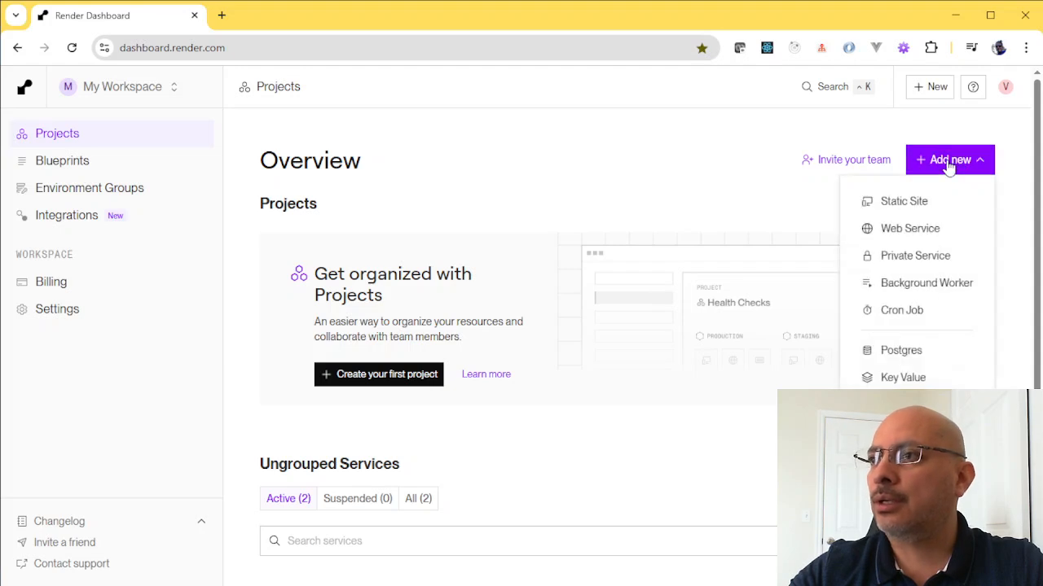
{"action": "left_click", "coordinate": [901, 351]}
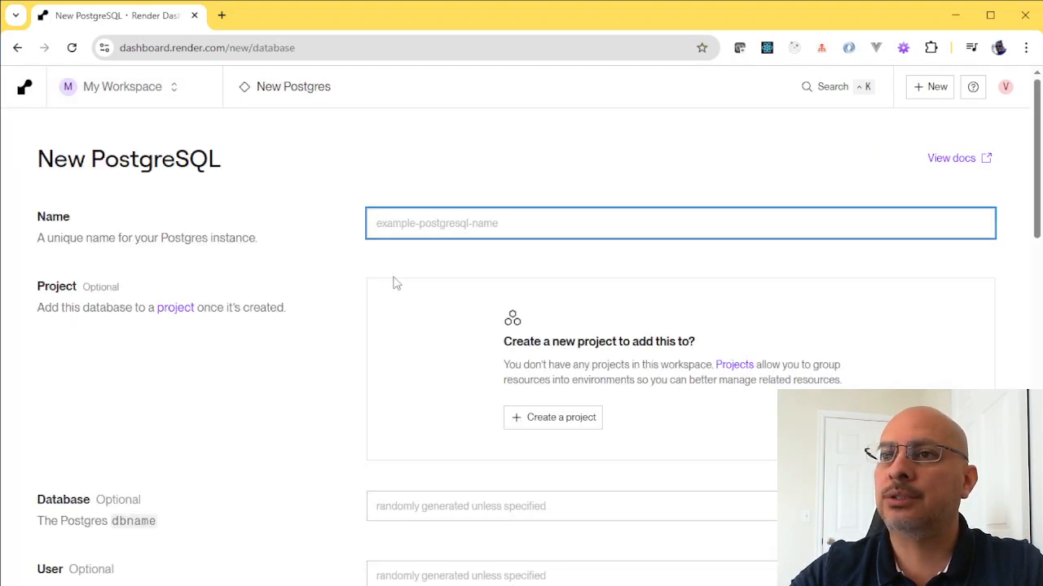
{"action": "type", "text": "CSE"}
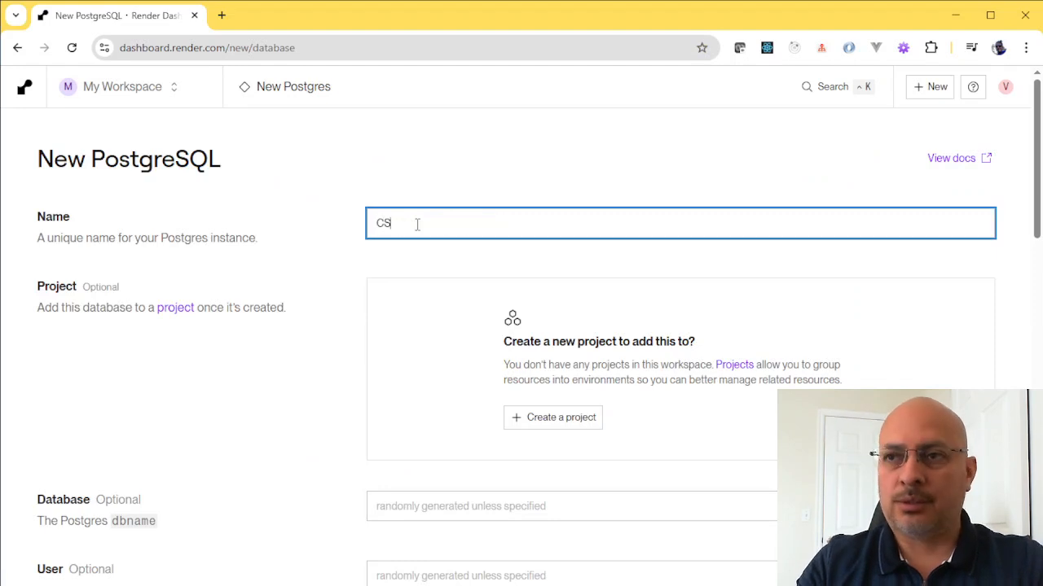
{"action": "key", "text": "BackSpace"}
{"action": "key", "text": "BackSpace"}
{"action": "key", "text": "BackSpace"}
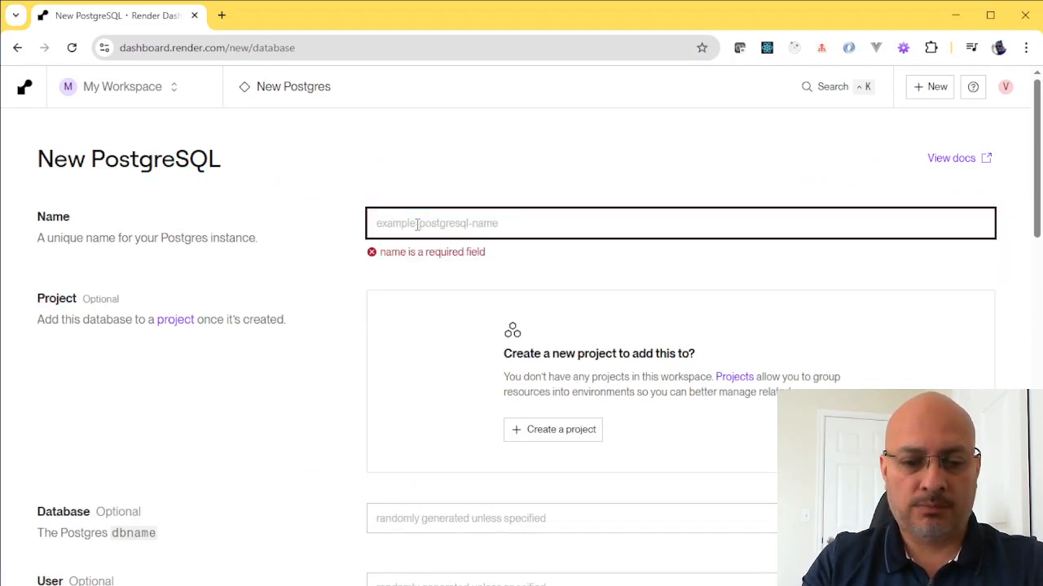
{"action": "type", "text": "CSE340 Databse"}
- Set the new instance's database name to cse340 and fill in its optional user name
{"action": "scroll", "coordinate": [456, 326], "scroll_direction": "down", "scroll_amount": 4}
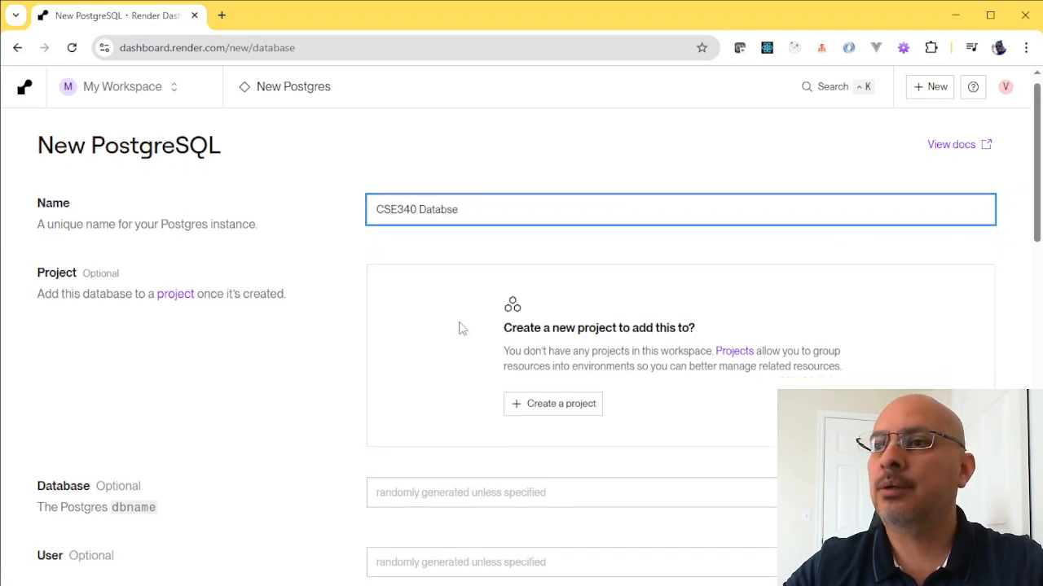
{"action": "left_click", "coordinate": [433, 211]}
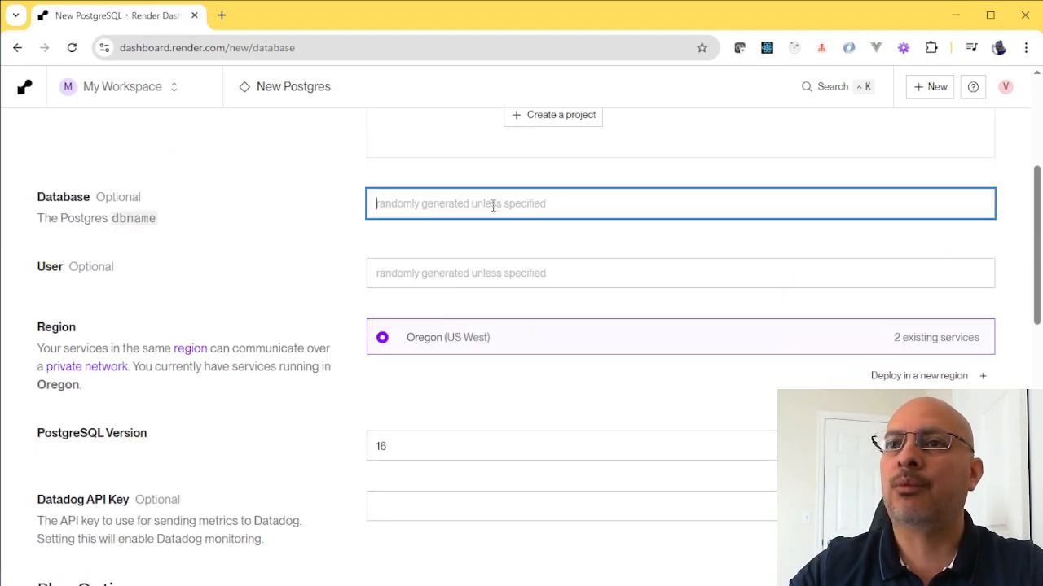
{"action": "type", "text": "cse340"}
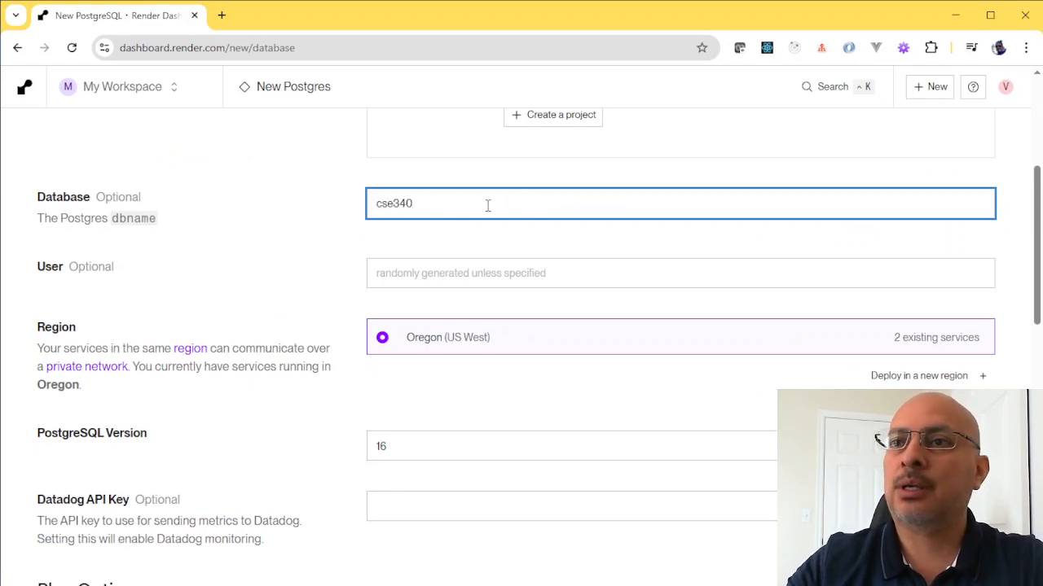
{"action": "left_click", "coordinate": [435, 279]}
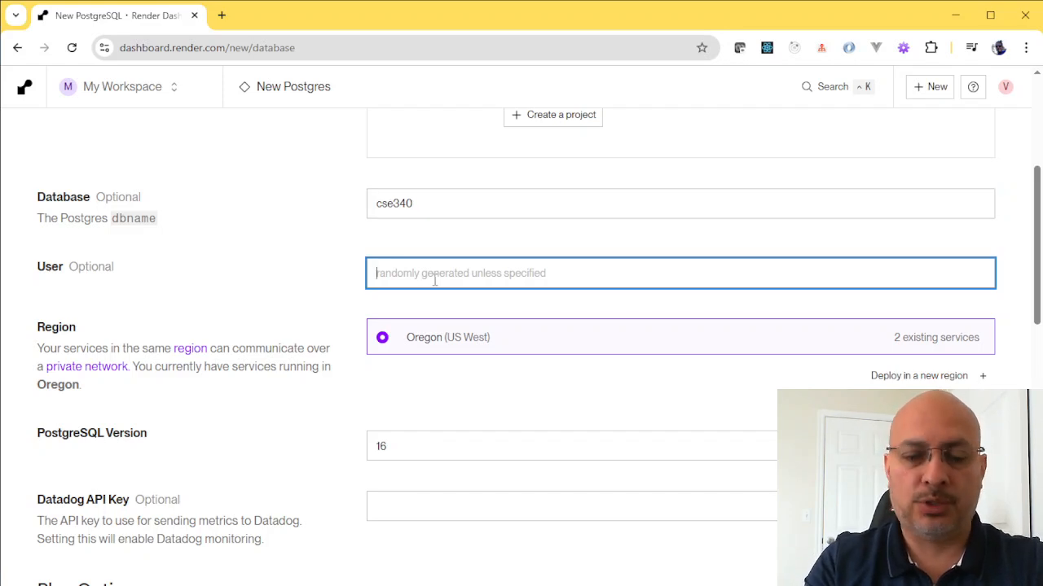
{"action": "type", "text": "cse340"}
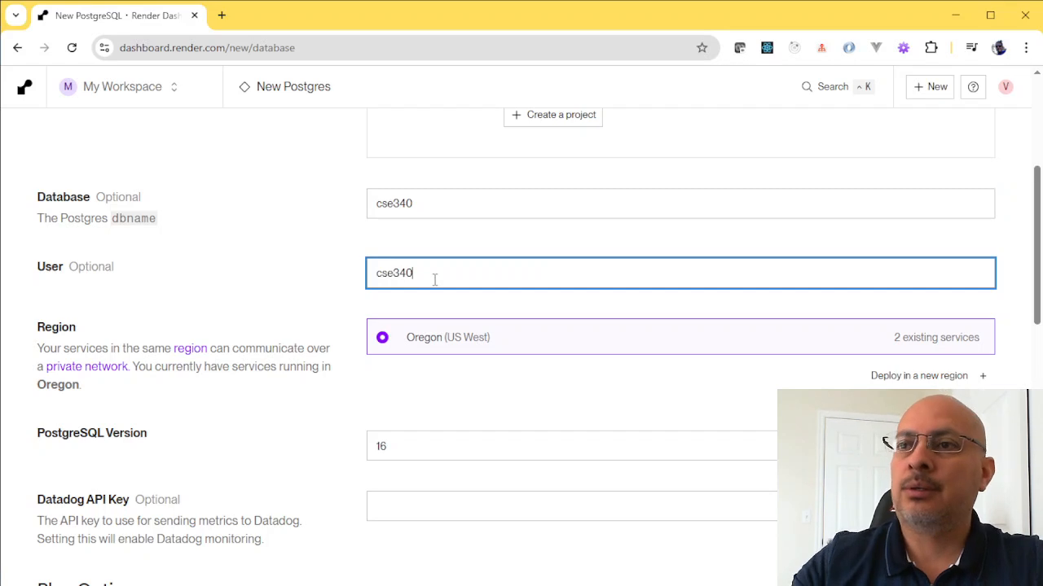
- Select the Free instance type under the plan options and create the database
{"action": "scroll", "coordinate": [436, 293], "scroll_direction": "down", "scroll_amount": 5}
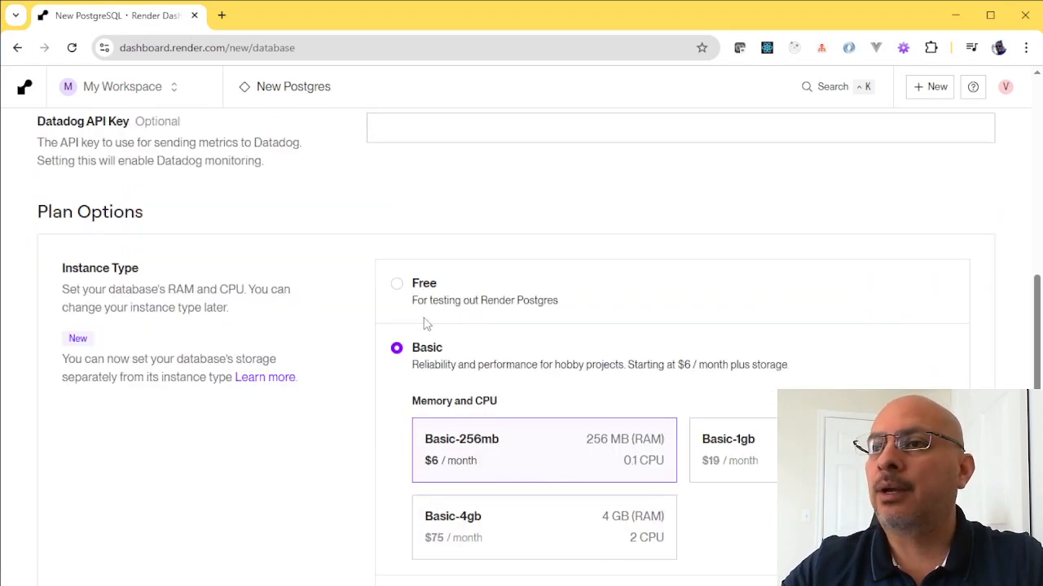
{"action": "left_click", "coordinate": [441, 302]}
{"action": "scroll", "coordinate": [497, 295], "scroll_direction": "down", "scroll_amount": 3}
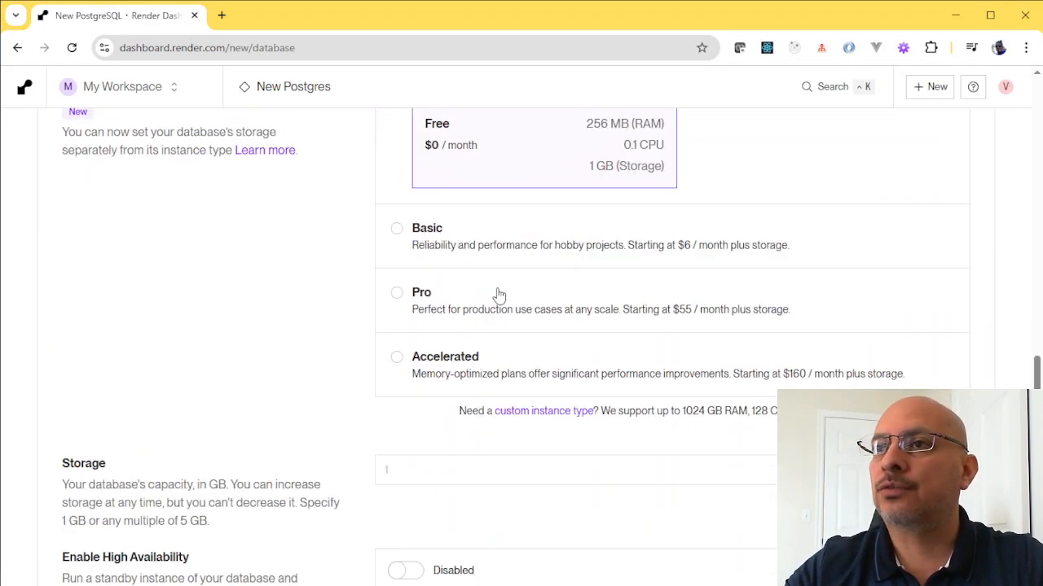
{"action": "scroll", "coordinate": [497, 295], "scroll_direction": "down", "scroll_amount": 3}
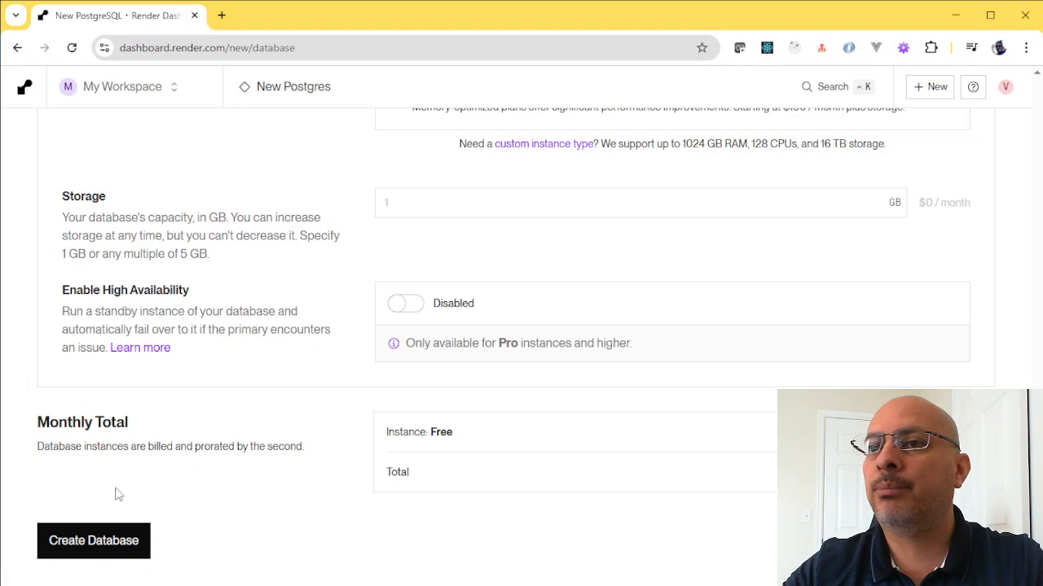
{"action": "left_click", "coordinate": [83, 549]}
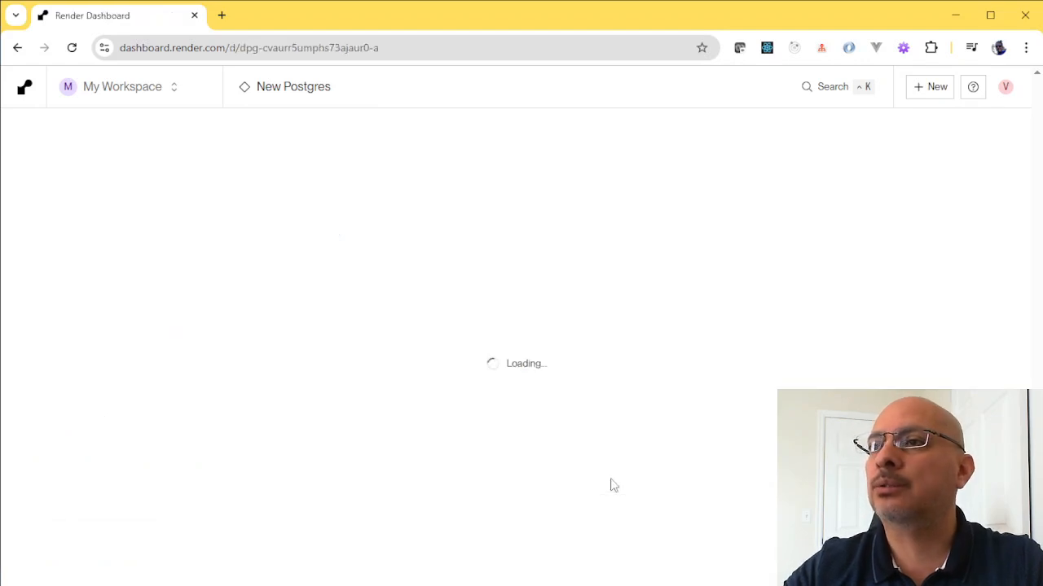
- Switch from the new database's connection details to pgAdmin and open the connection properties of the cse340 On Render server
{"action": "scroll", "coordinate": [614, 462], "scroll_direction": "down", "scroll_amount": 3}
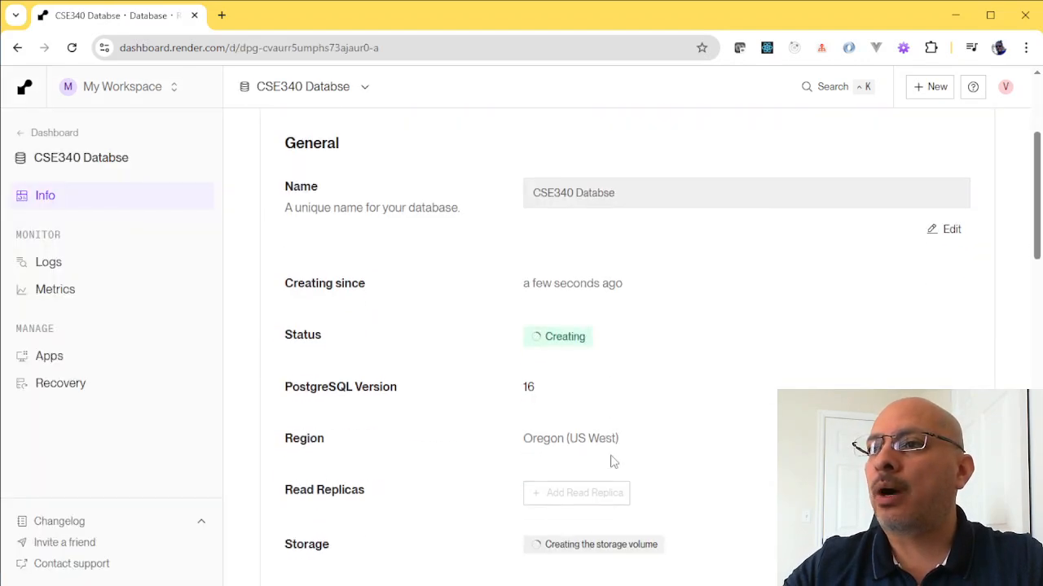
{"action": "scroll", "coordinate": [614, 462], "scroll_direction": "down", "scroll_amount": 6}
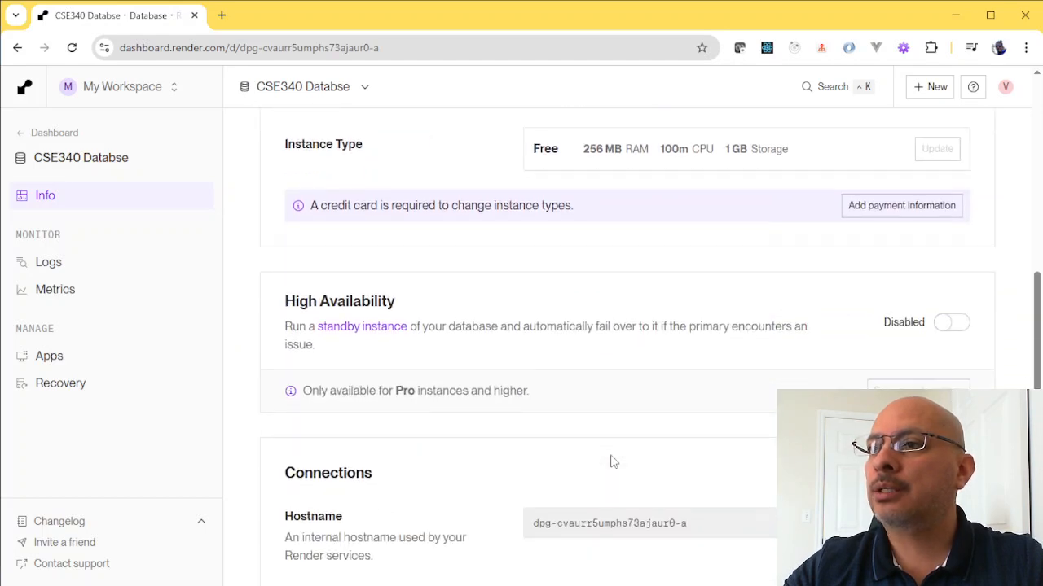
{"action": "scroll", "coordinate": [614, 462], "scroll_direction": "down", "scroll_amount": 2}
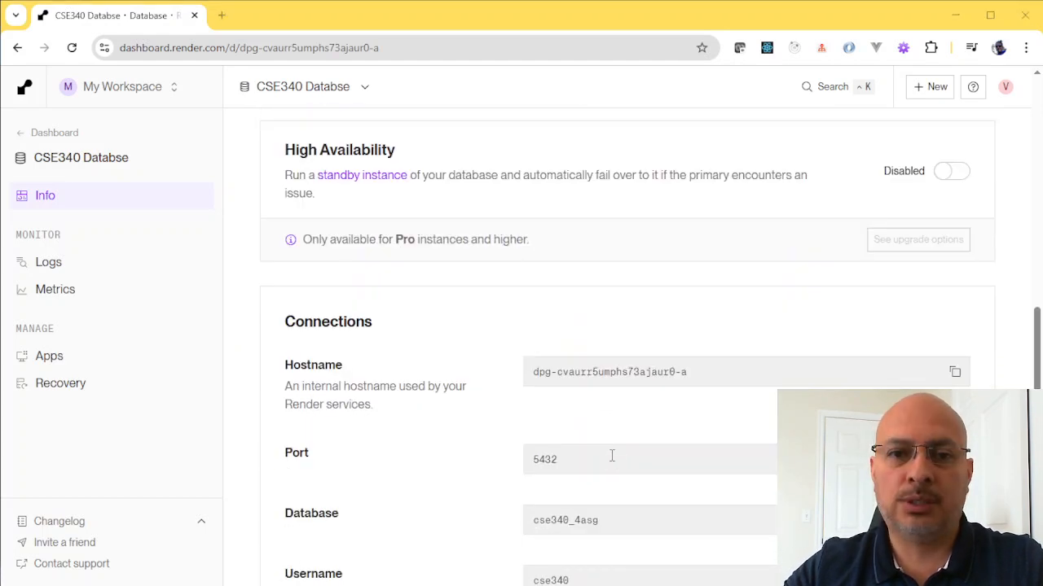
{"action": "key", "text": "alt+Tab"}
{"action": "right_click", "coordinate": [133, 99]}
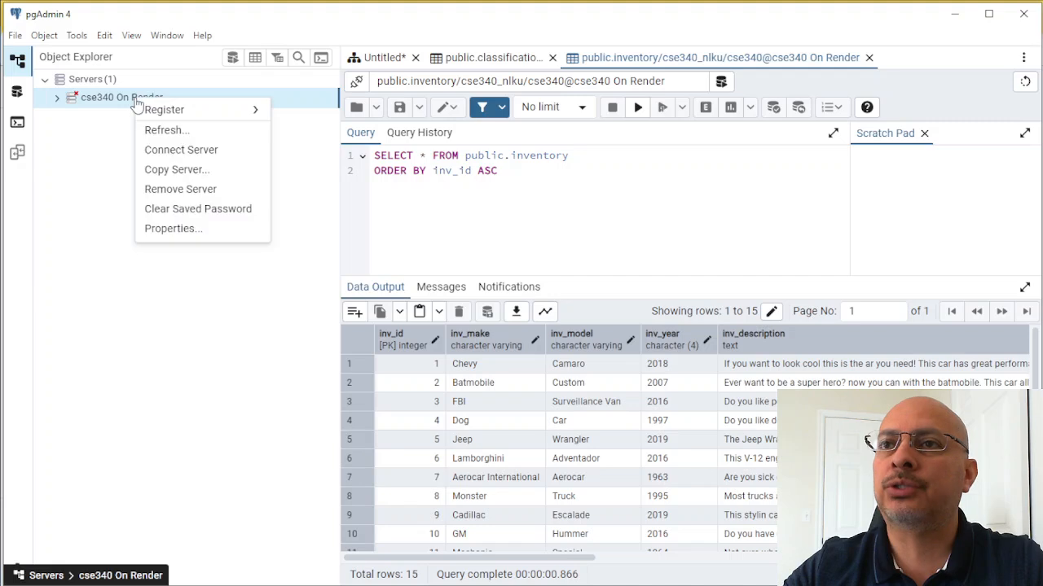
{"action": "left_click", "coordinate": [174, 232]}
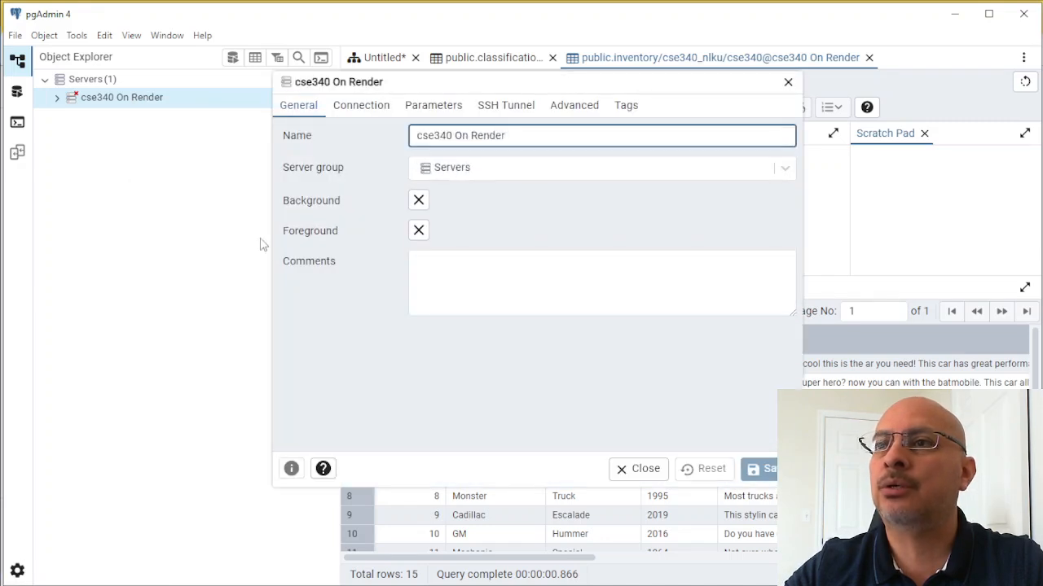
{"action": "left_click", "coordinate": [365, 106]}
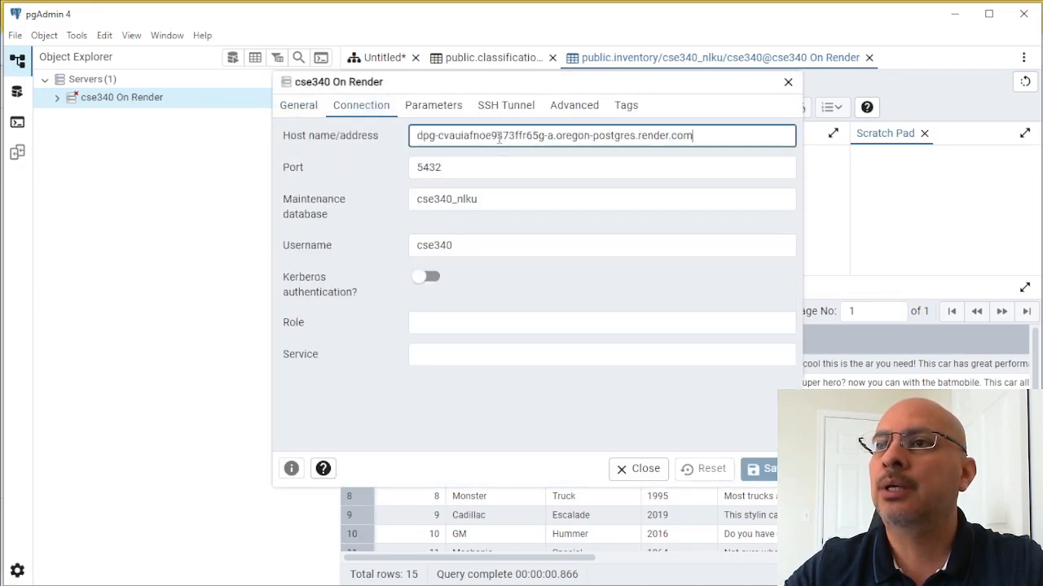
- Copy the new database name from Render and set the pgAdmin server's maintenance database to cse340_4asg
{"action": "key", "text": "alt+Tab"}
{"action": "scroll", "coordinate": [684, 460], "scroll_direction": "down", "scroll_amount": 2}
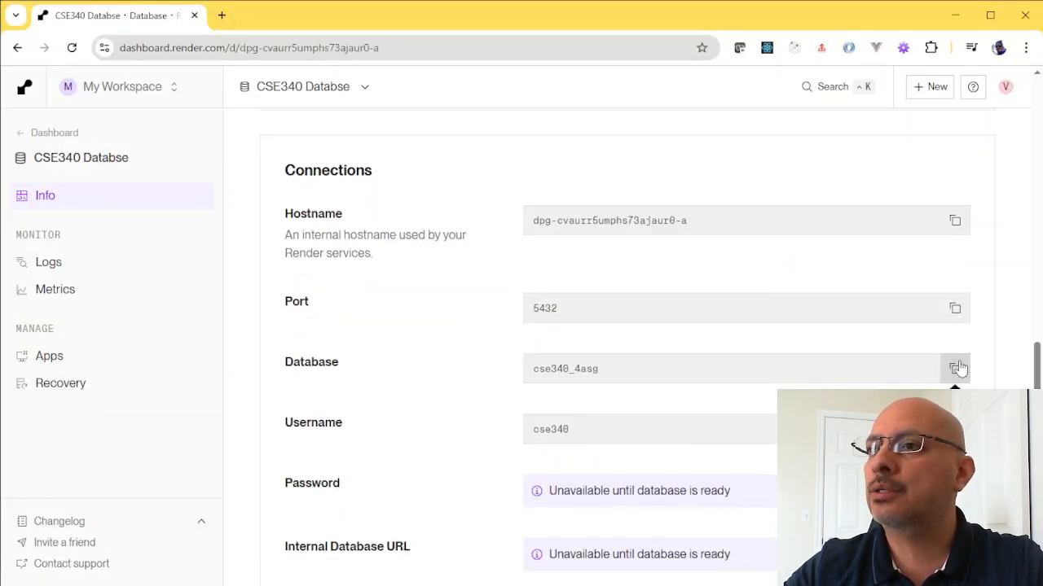
{"action": "key", "text": "alt+Tab"}
{"action": "left_click", "coordinate": [517, 199]}
{"action": "key", "text": "ctrl+a"}
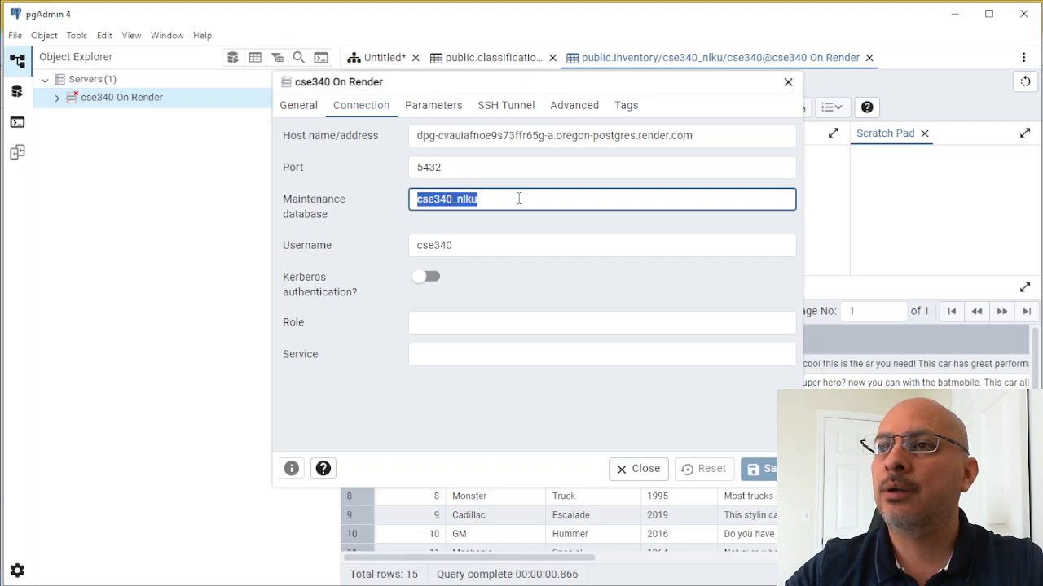
{"action": "type", "text": "cse340_4asg"}
{"action": "key", "text": "alt+Tab"}
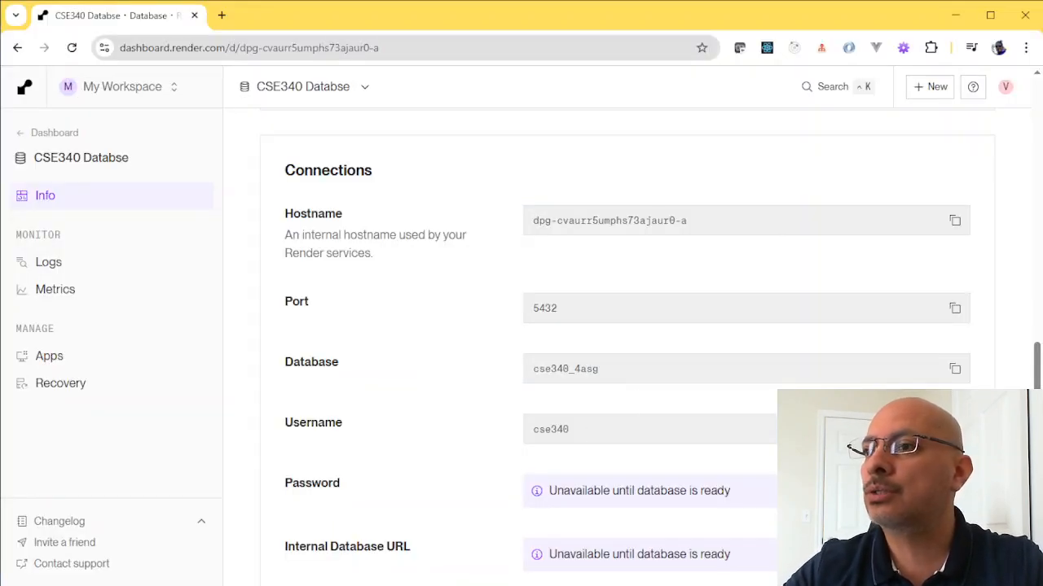
{"action": "key", "text": "alt+Tab"}
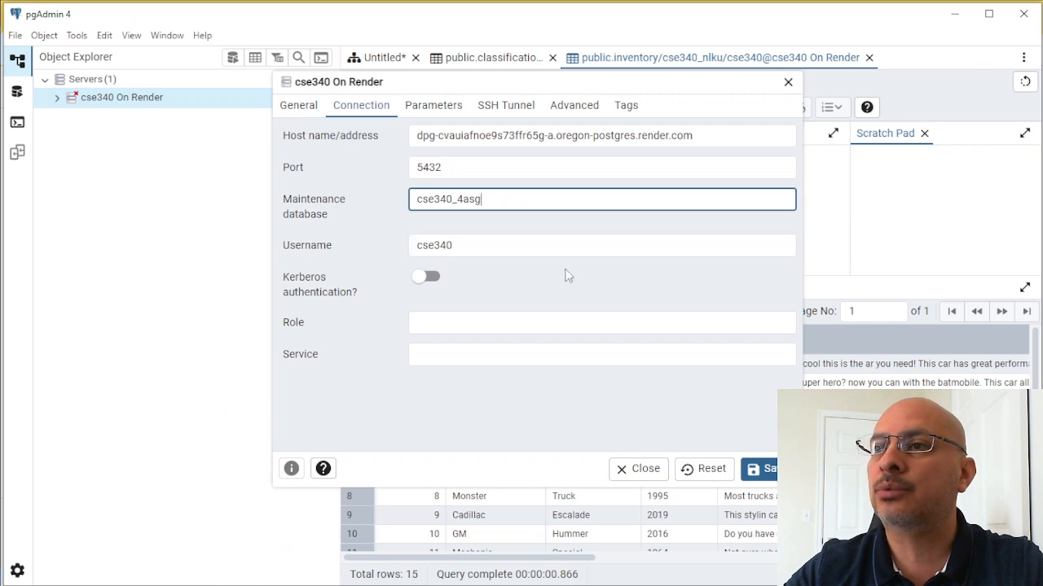
- Check the server's connection parameters in pgAdmin, then examine the new database's password and URL entries under Connections on Render
{"action": "left_click", "coordinate": [432, 106]}
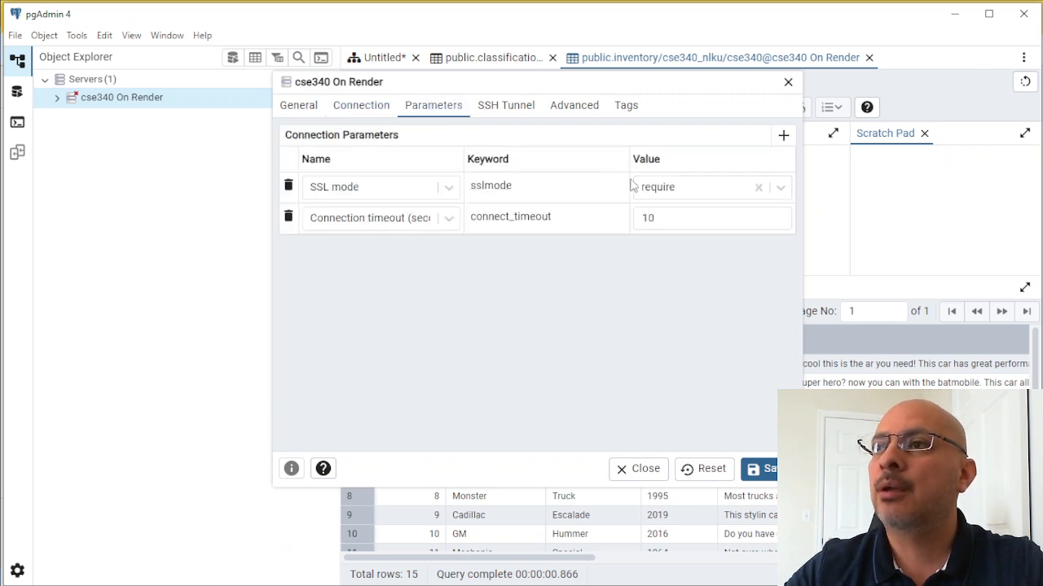
{"action": "left_click", "coordinate": [378, 111]}
{"action": "key", "text": "alt+Tab"}
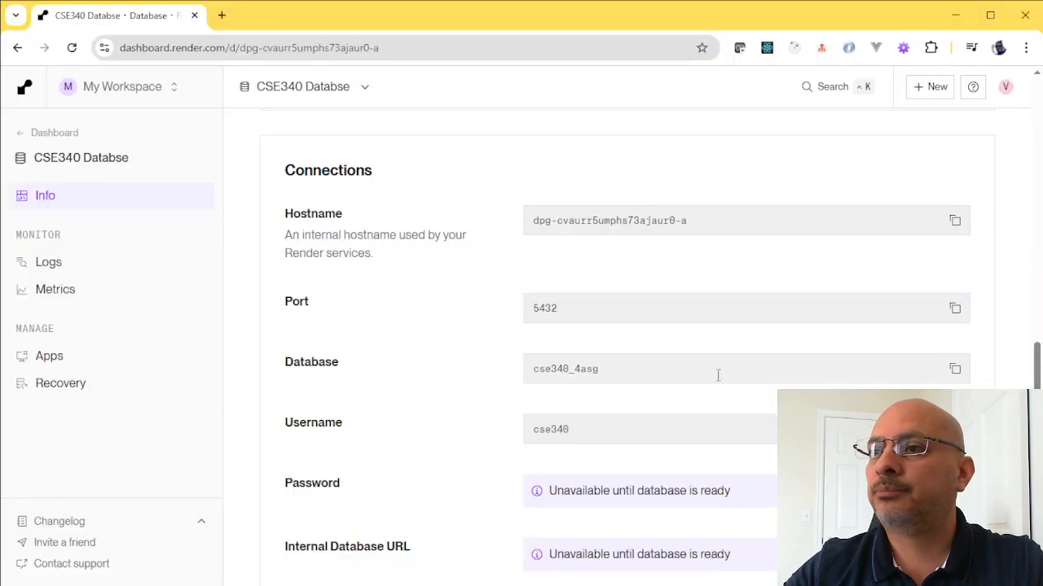
{"action": "scroll", "coordinate": [738, 376], "scroll_direction": "down", "scroll_amount": 5}
{"action": "scroll", "coordinate": [738, 376], "scroll_direction": "down", "scroll_amount": 3}
{"action": "scroll", "coordinate": [738, 374], "scroll_direction": "up", "scroll_amount": 4}
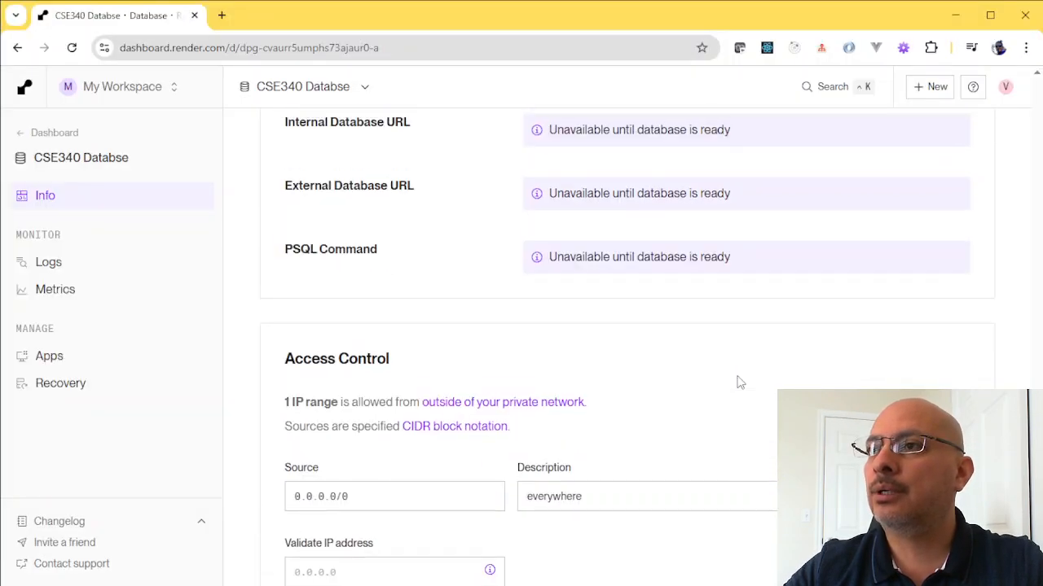
{"action": "scroll", "coordinate": [738, 382], "scroll_direction": "up", "scroll_amount": 2}
{"action": "scroll", "coordinate": [738, 382], "scroll_direction": "up", "scroll_amount": 6}
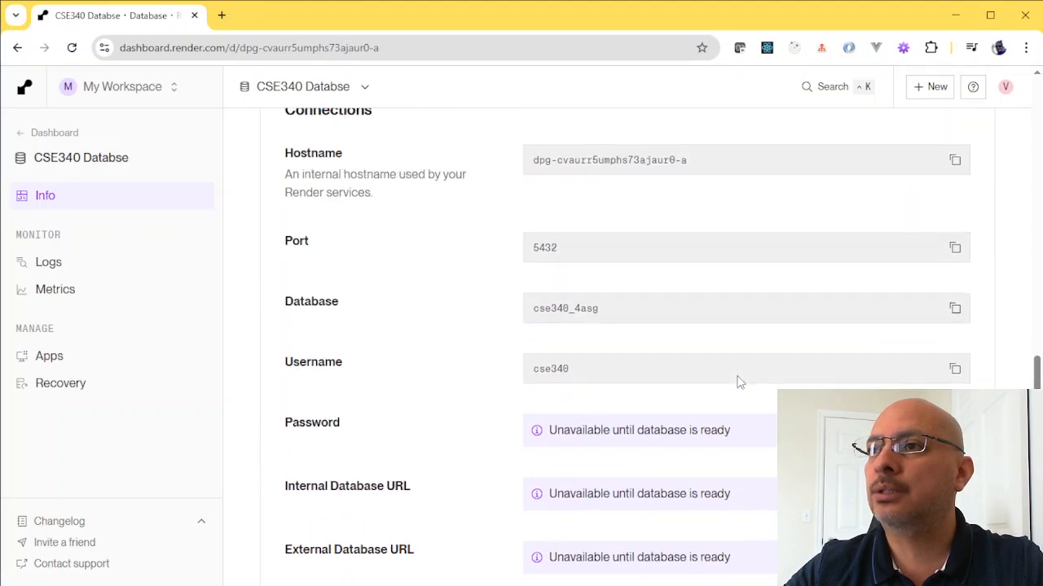
{"action": "scroll", "coordinate": [738, 382], "scroll_direction": "down", "scroll_amount": 3}
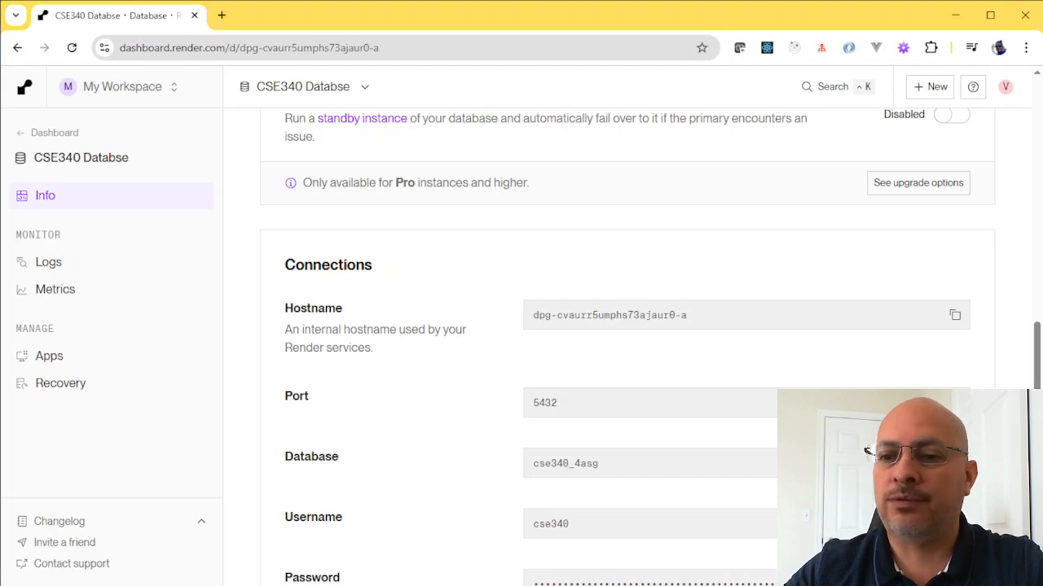
{"action": "scroll", "coordinate": [643, 480], "scroll_direction": "down", "scroll_amount": 5}
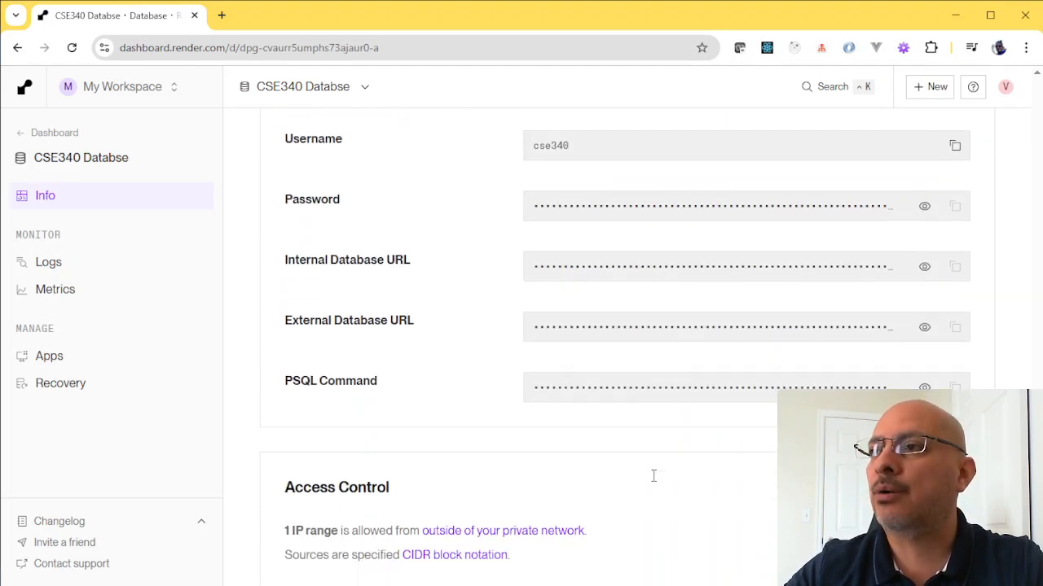
{"action": "scroll", "coordinate": [684, 497], "scroll_direction": "up", "scroll_amount": 2}
{"action": "scroll", "coordinate": [705, 507], "scroll_direction": "up", "scroll_amount": 1}
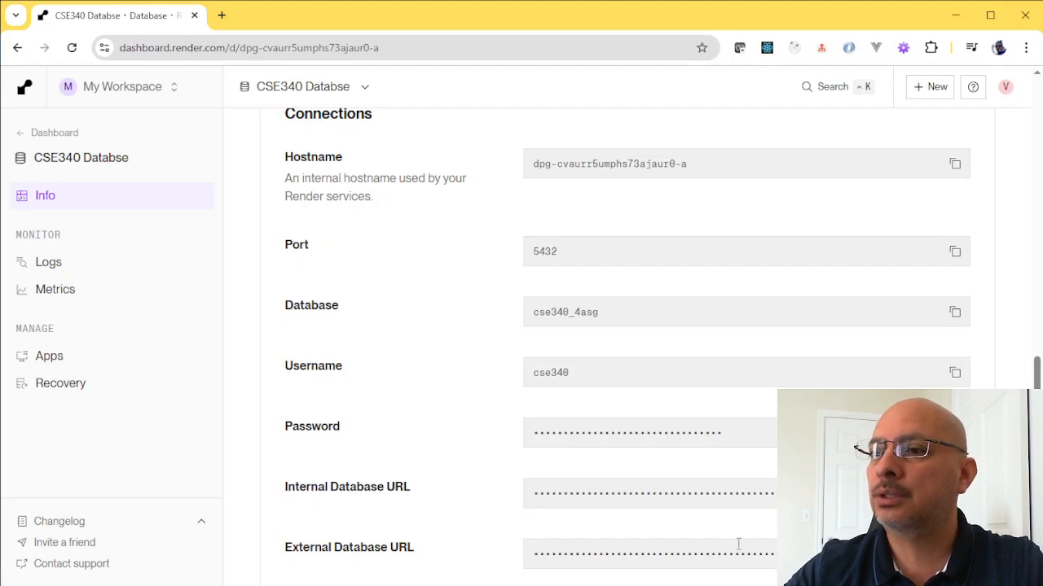
- Copy the External Database URL from Render, set the pgAdmin host to its host part, dpg-cvaurr5umphs73ajaur0-a.oregon-postgres.render.com, and save the server properties
{"action": "scroll", "coordinate": [367, 553], "scroll_direction": "down", "scroll_amount": 3}
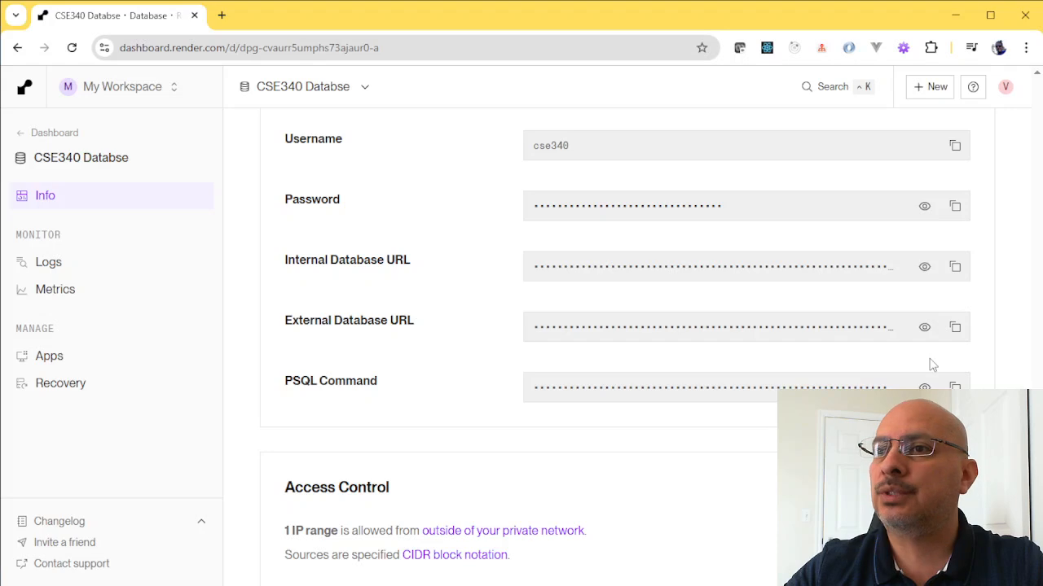
{"action": "left_click", "coordinate": [954, 327]}
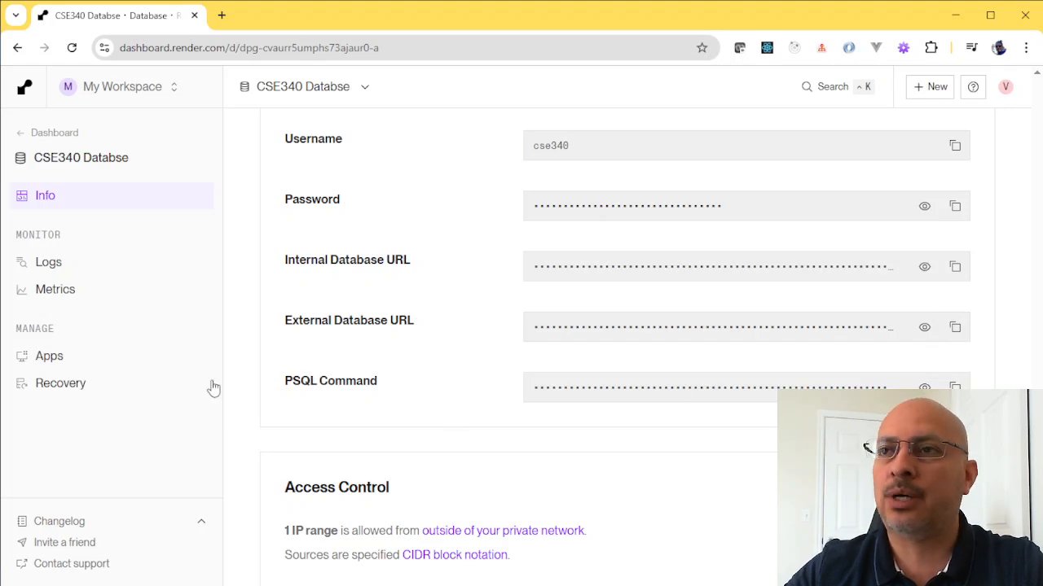
{"action": "key", "text": "alt+Tab"}
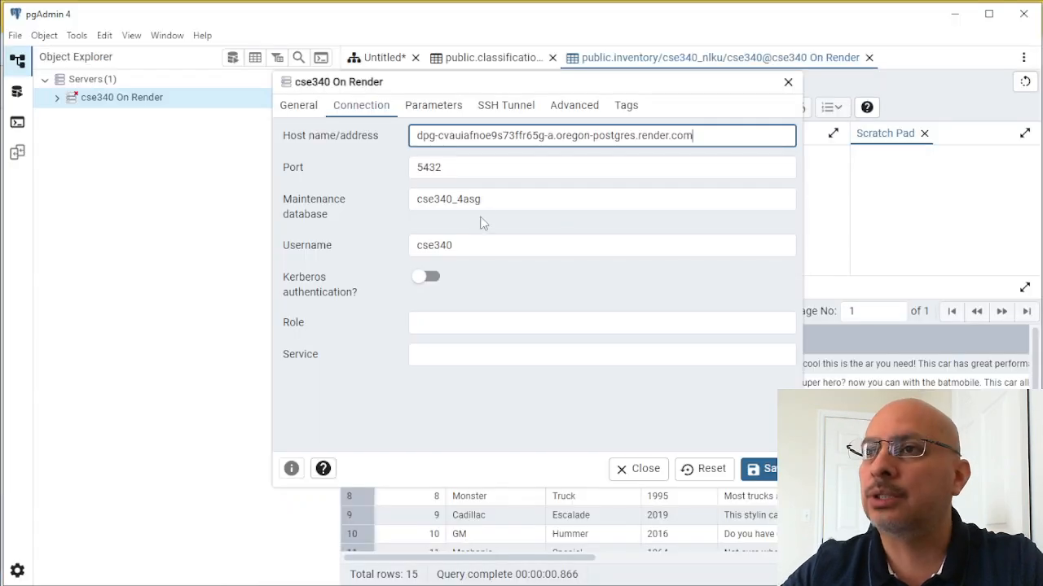
{"action": "triple_click", "coordinate": [704, 136]}
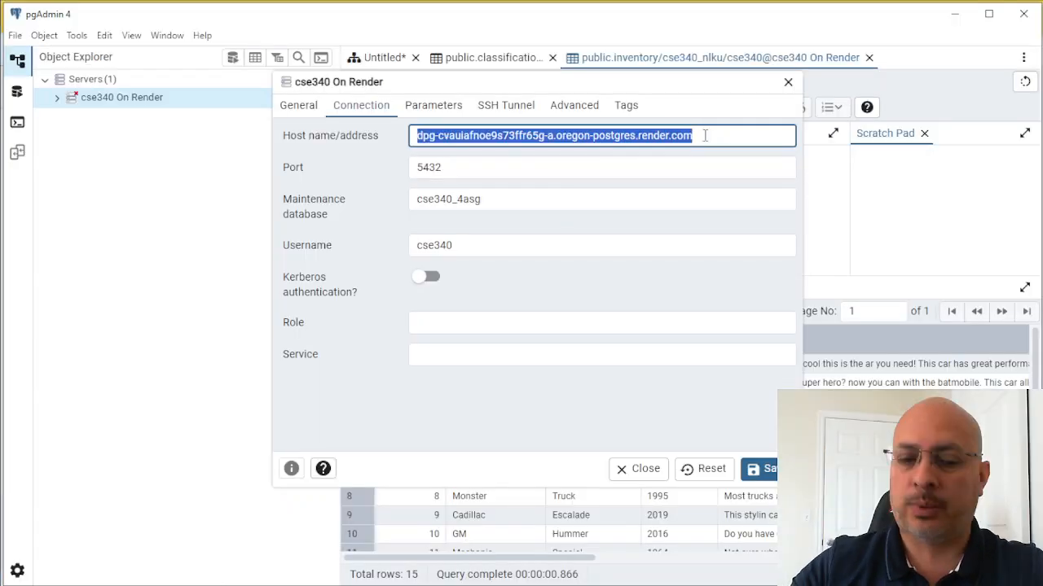
{"action": "key", "text": "ctrl+v"}
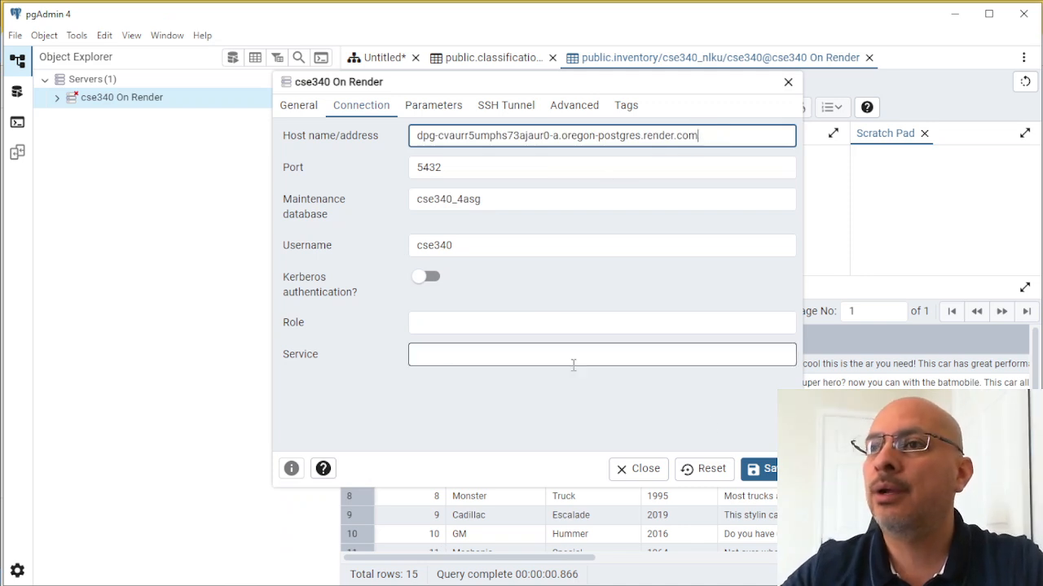
{"action": "left_click", "coordinate": [766, 470]}
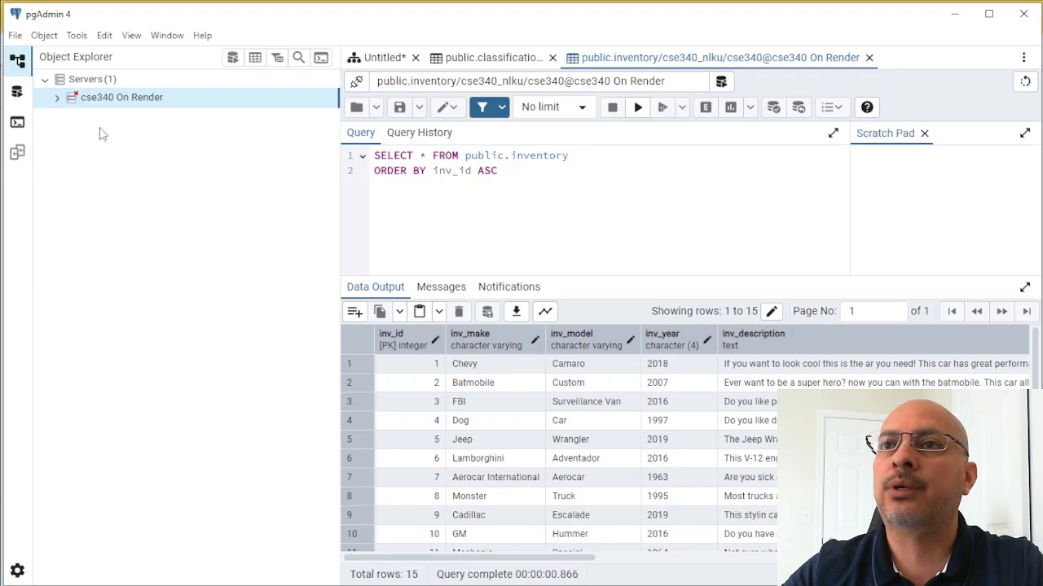
- Connect to the cse340 On Render server with the database password copied from Render, and have pgAdmin save the password
{"action": "right_click", "coordinate": [123, 98]}
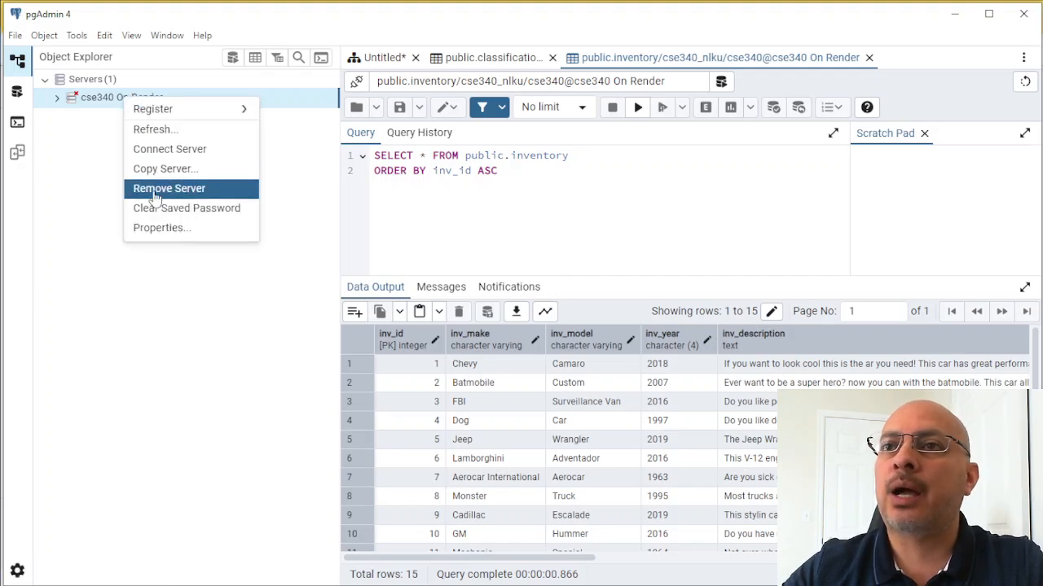
{"action": "left_click", "coordinate": [70, 113]}
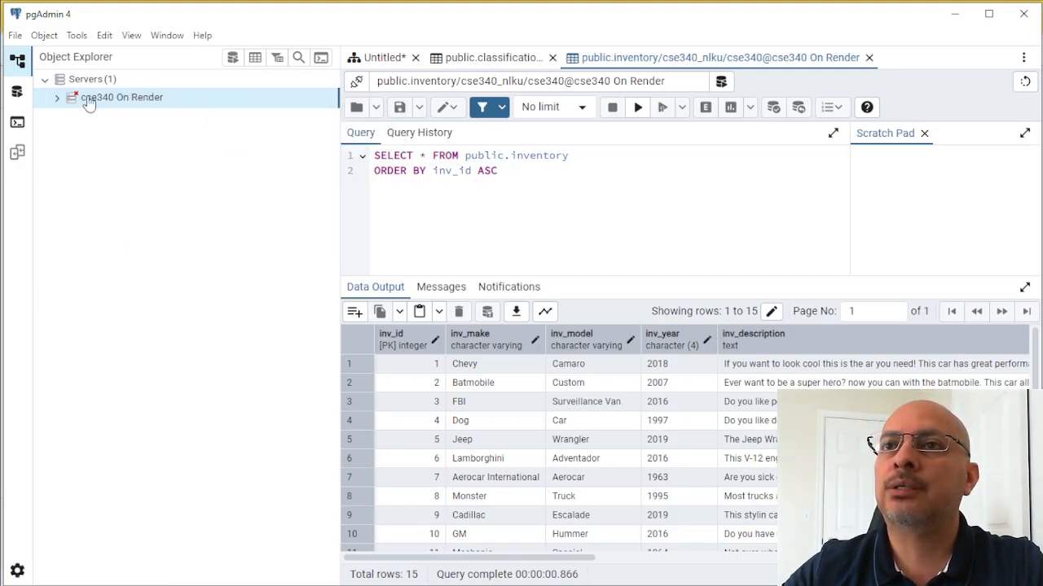
{"action": "double_click", "coordinate": [88, 101]}
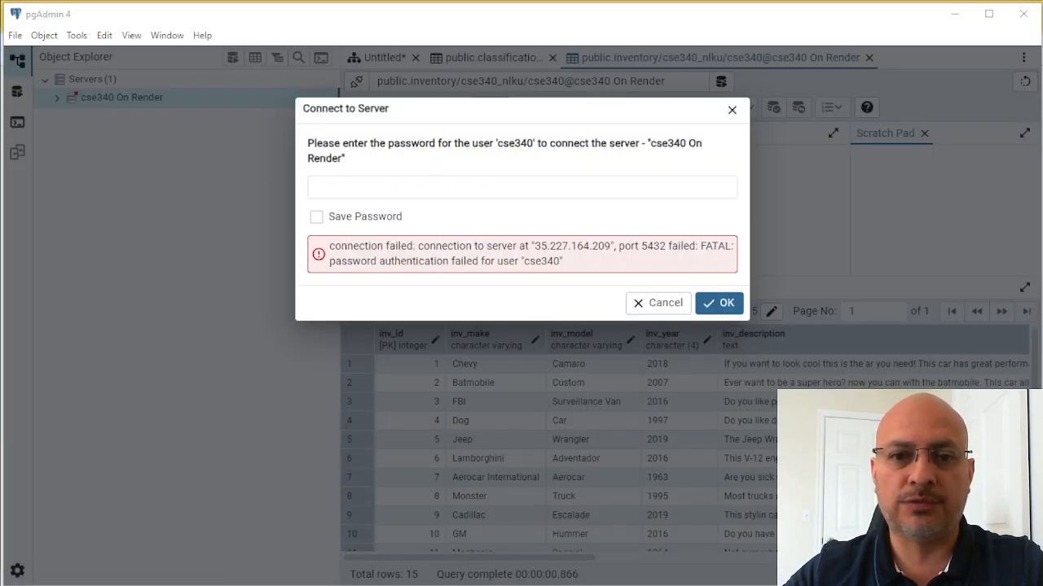
{"action": "key", "text": "alt+Tab"}
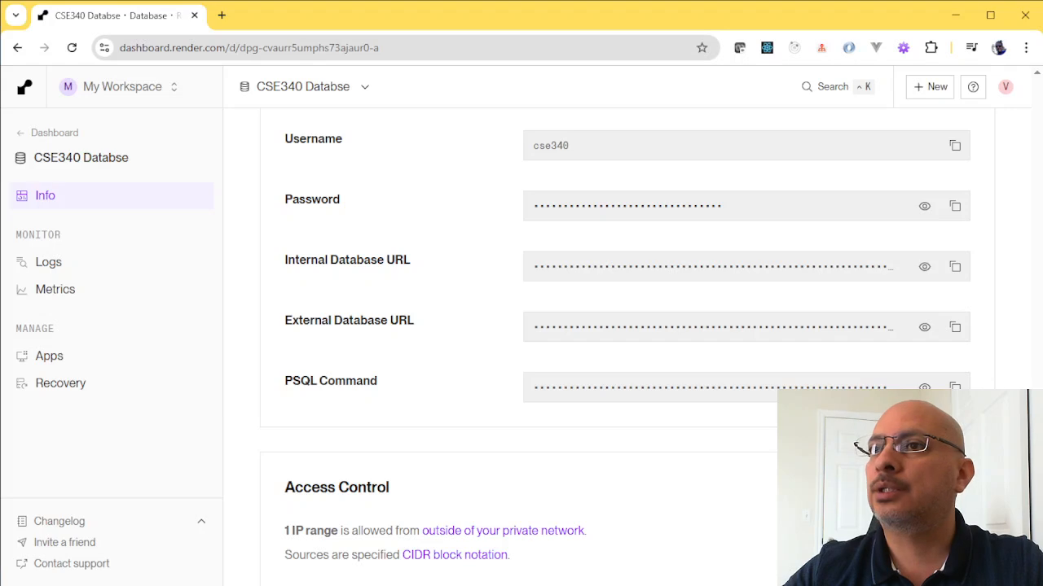
{"action": "left_click", "coordinate": [954, 206]}
{"action": "key", "text": "alt+Tab"}
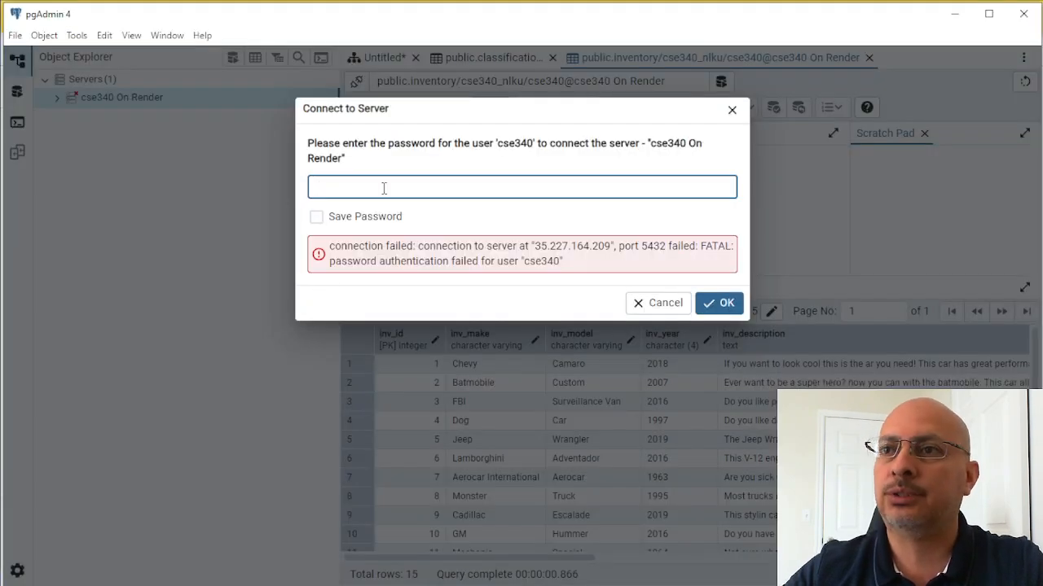
{"action": "key", "text": "ctrl+v"}
{"action": "left_click", "coordinate": [317, 217]}
{"action": "left_click", "coordinate": [725, 303]}
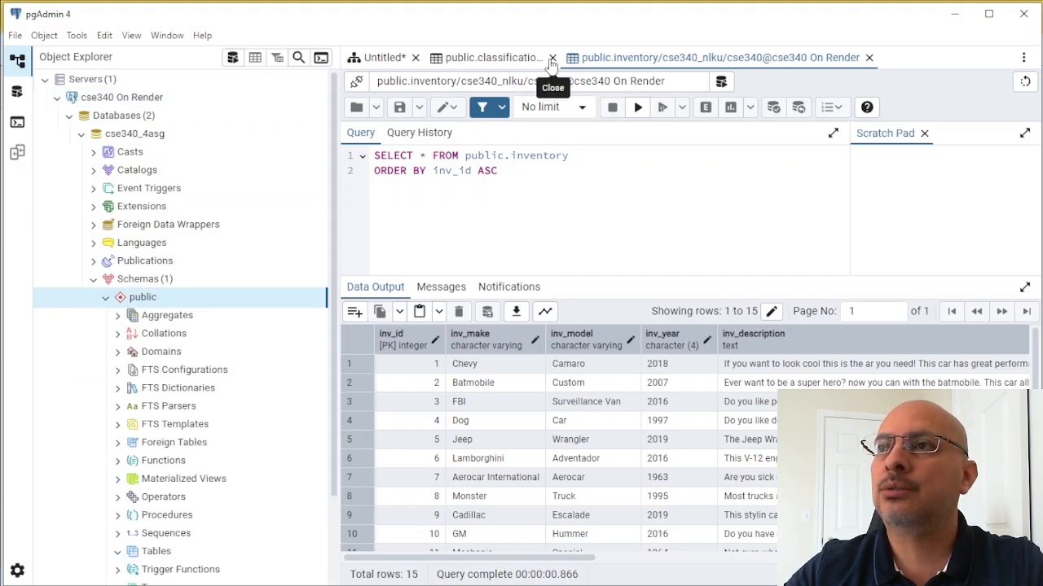
- Close the old classification, diagram and inventory tabs, discarding the diagram's unsaved changes
{"action": "left_click", "coordinate": [552, 57]}
{"action": "left_click", "coordinate": [415, 58]}
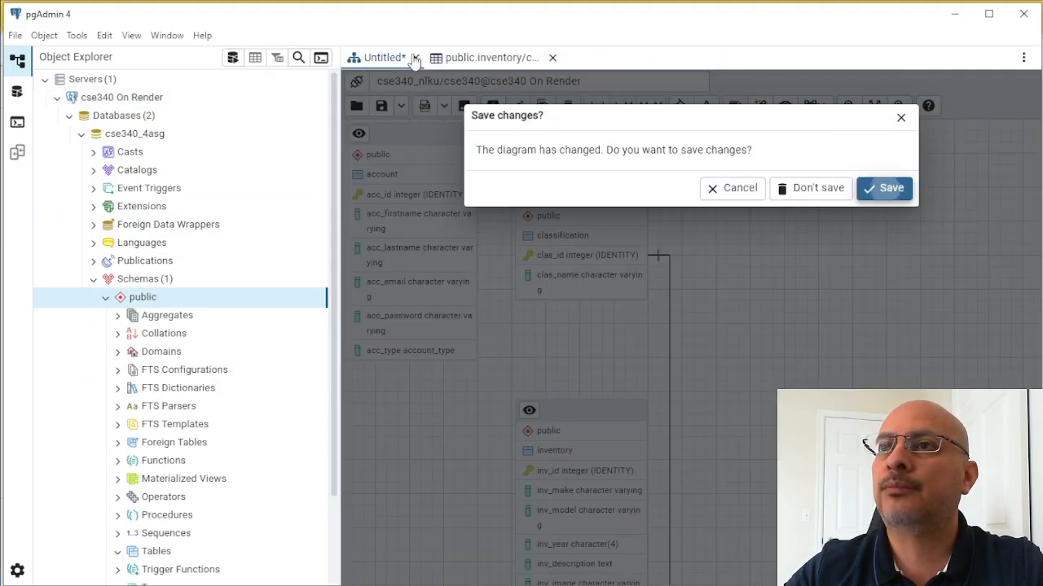
{"action": "left_click", "coordinate": [819, 188]}
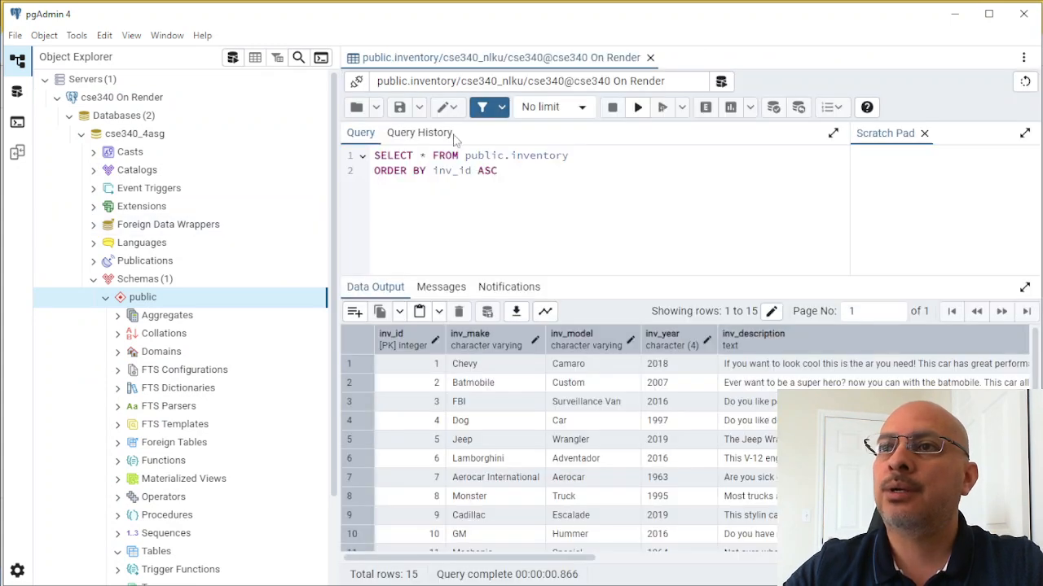
{"action": "left_click", "coordinate": [650, 57]}
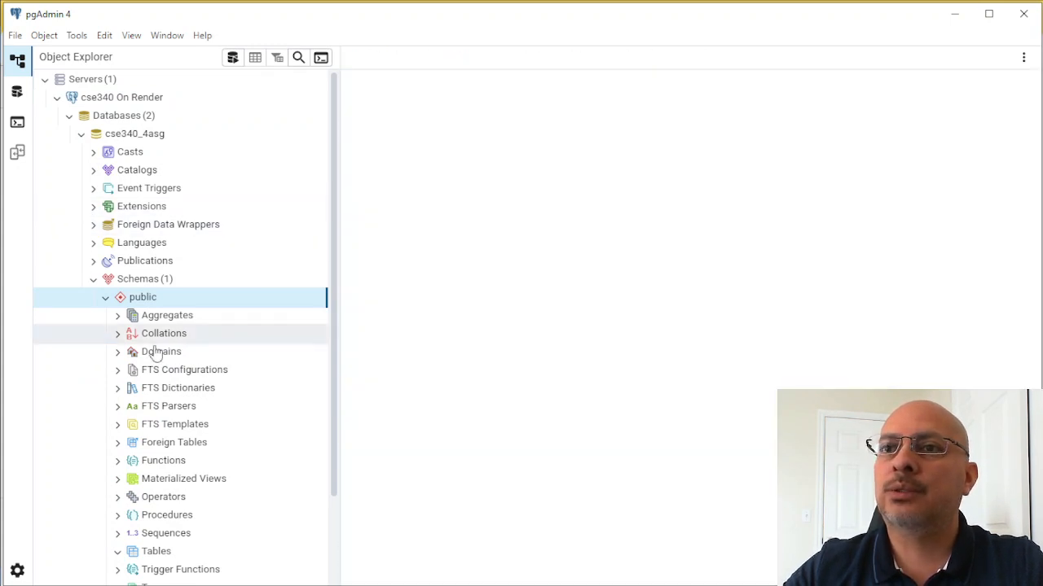
- Generate an ERD for the cse340_4asg database and look through its public schema down to the tables
{"action": "right_click", "coordinate": [137, 135]}
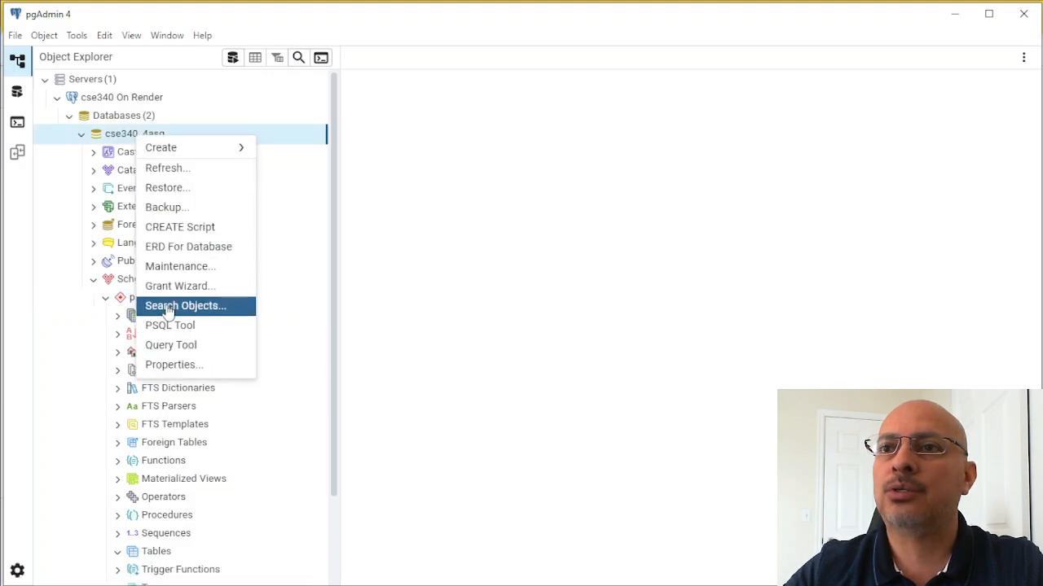
{"action": "left_click", "coordinate": [174, 247]}
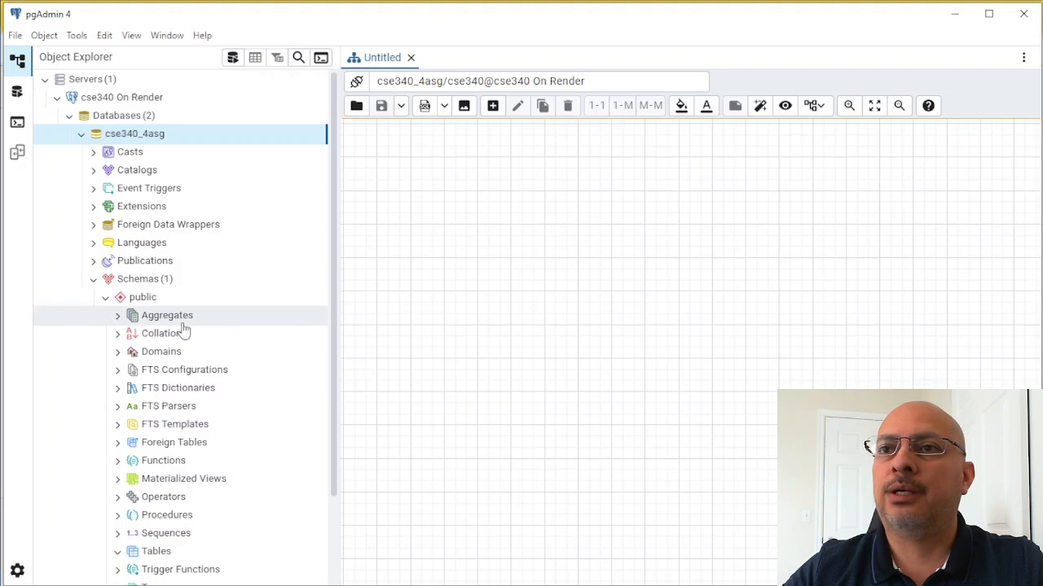
{"action": "scroll", "coordinate": [189, 328], "scroll_direction": "down", "scroll_amount": 3}
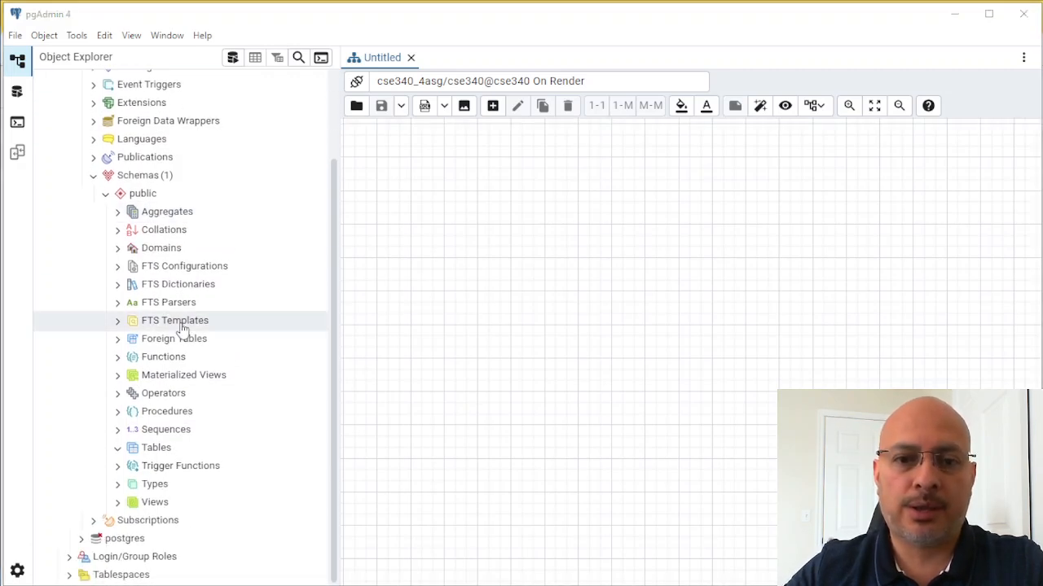
- Switch to VS Code, copy the entire contents of database.sql, and return to pgAdmin
{"action": "key", "text": "alt+Tab"}
{"action": "left_click", "coordinate": [744, 261]}
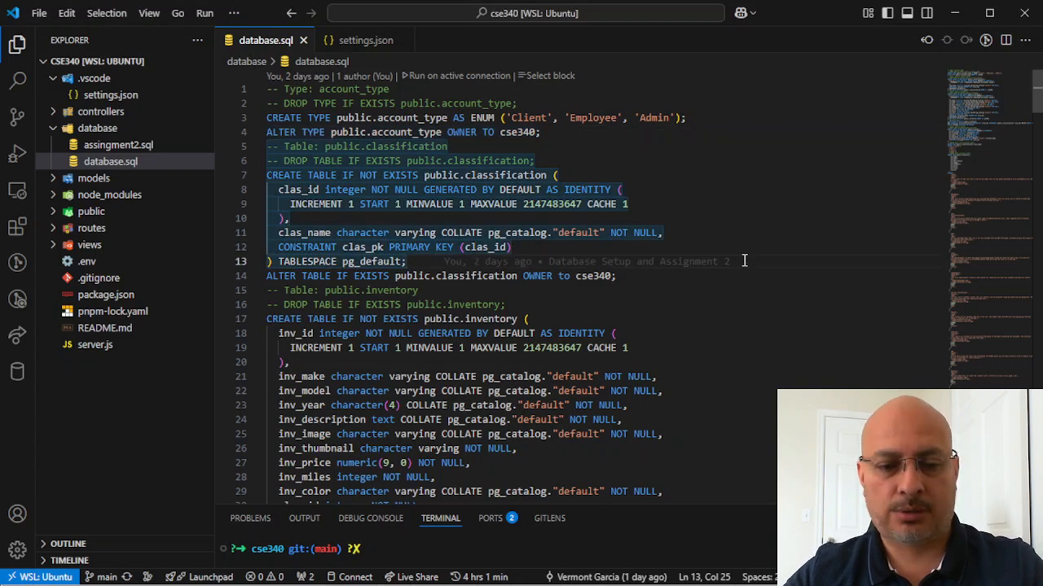
{"action": "key", "text": "ctrl+a"}
{"action": "key", "text": "alt+Tab"}
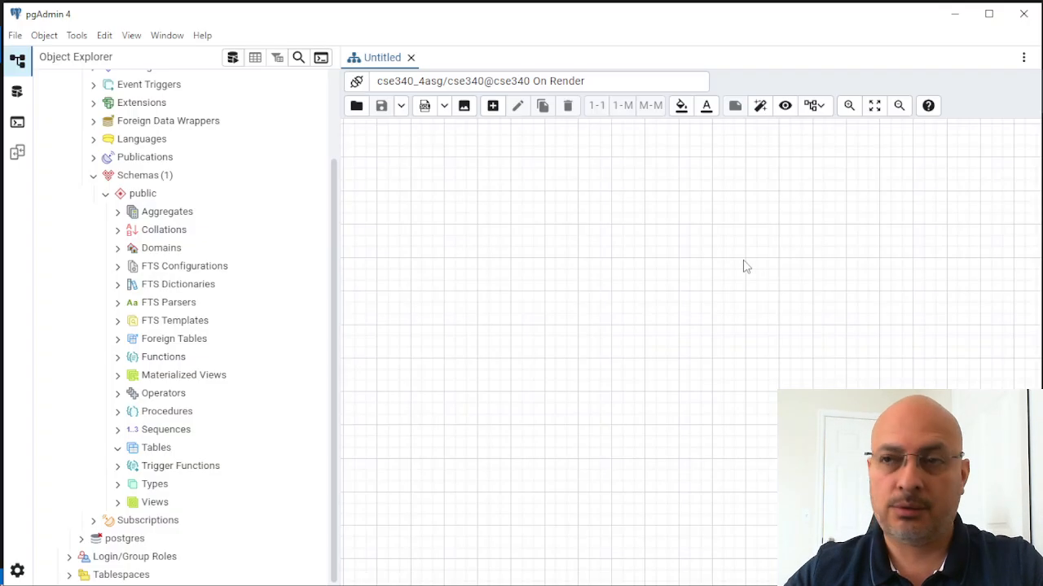
{"action": "key", "text": "alt+Tab"}
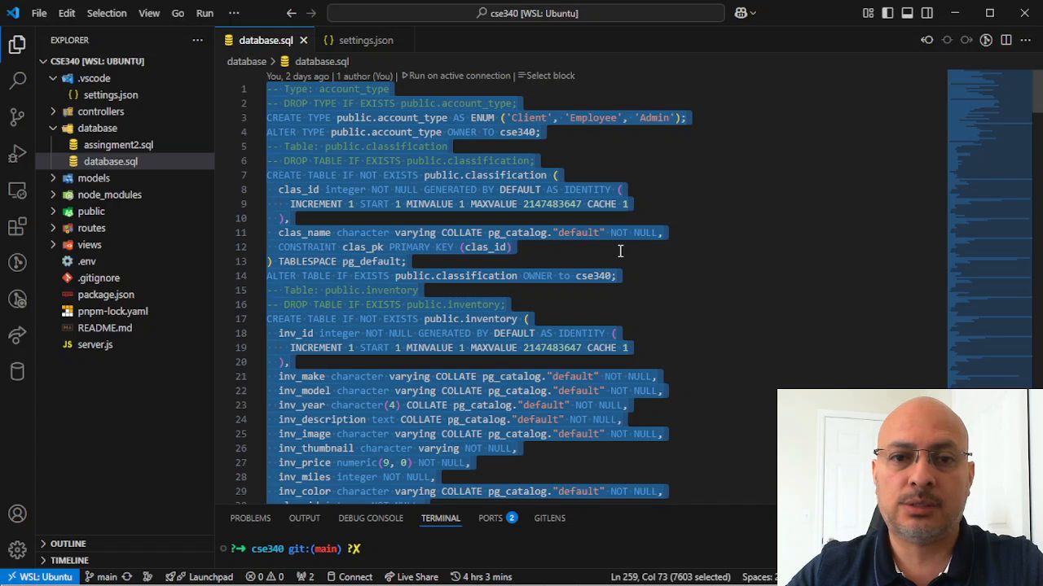
{"action": "key", "text": "alt+Tab"}
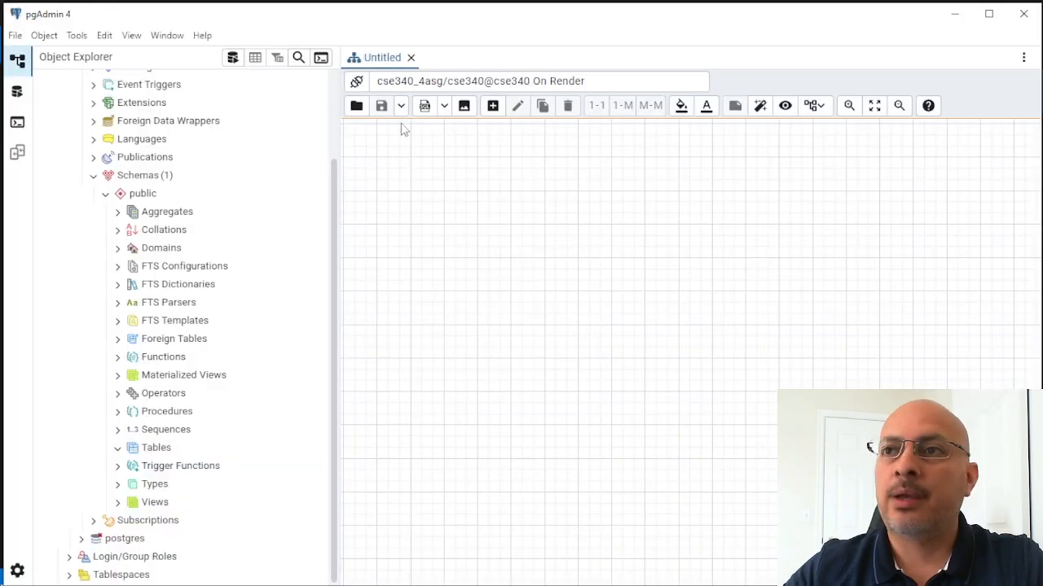
- Open a query for the cse340_4asg database, paste the database.sql script into it and execute it
{"action": "left_click", "coordinate": [233, 59]}
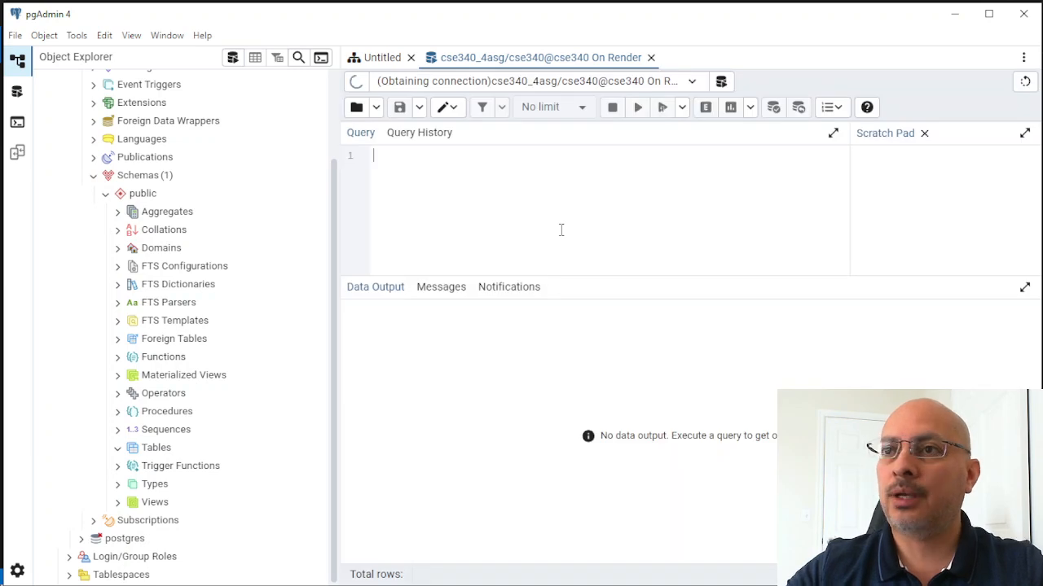
{"action": "key", "text": "ctrl+v"}
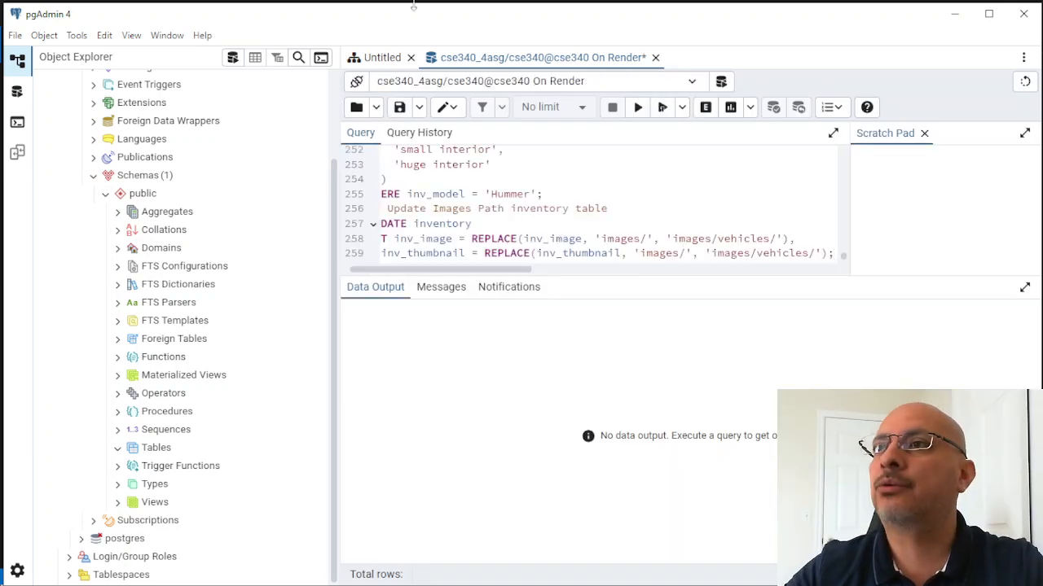
{"action": "left_click", "coordinate": [638, 107]}
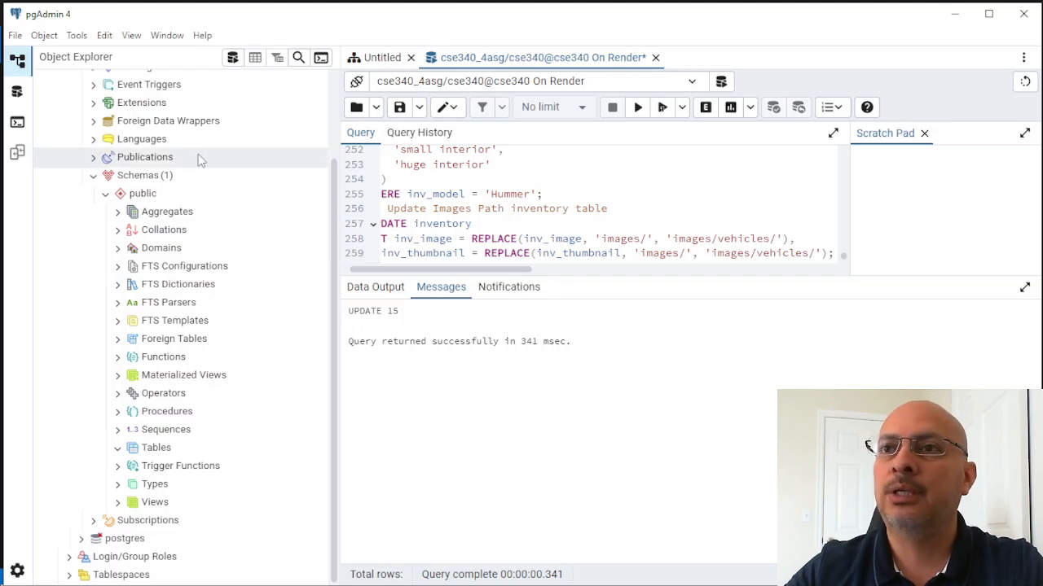
- Refresh the cse340_4asg database and generate a new ERD for it
{"action": "scroll", "coordinate": [163, 146], "scroll_direction": "up", "scroll_amount": 3}
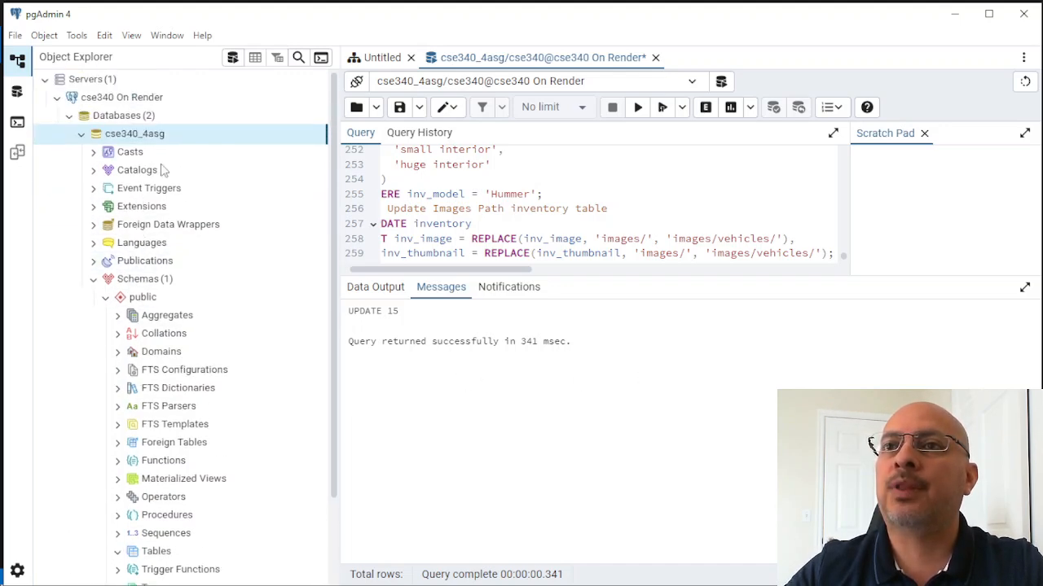
{"action": "right_click", "coordinate": [165, 137]}
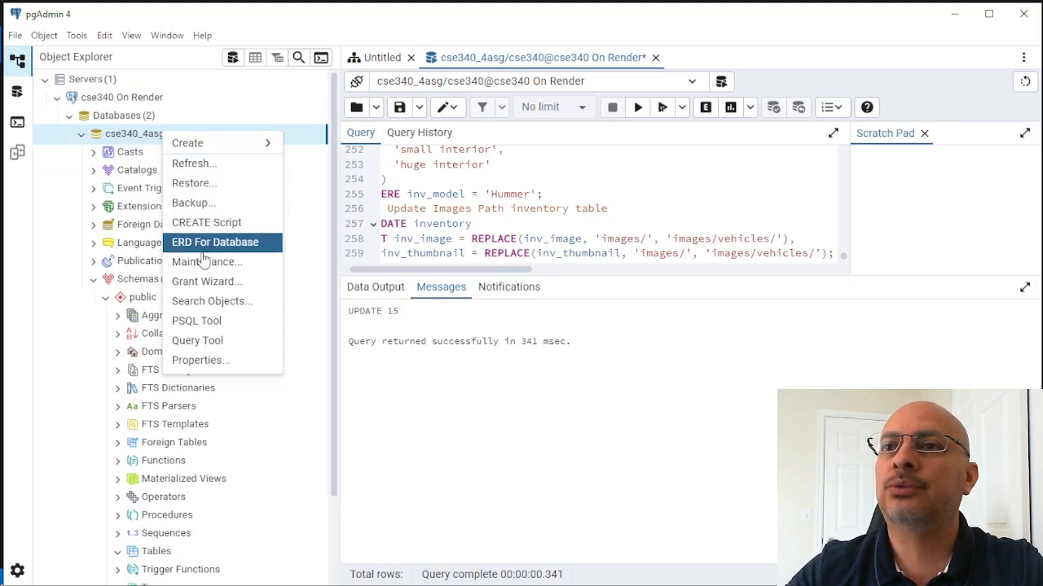
{"action": "left_click", "coordinate": [204, 163]}
{"action": "right_click", "coordinate": [159, 135]}
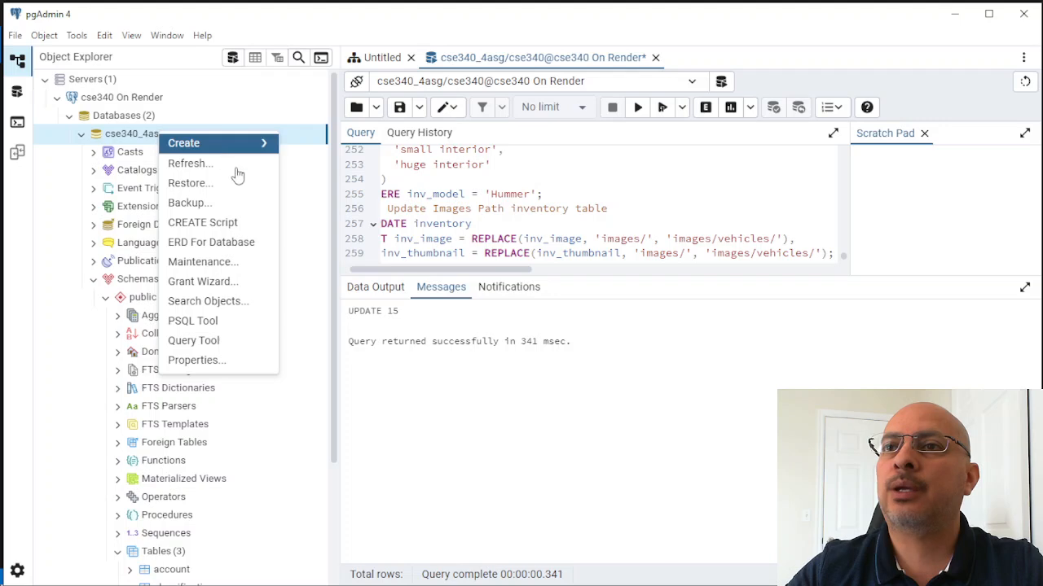
{"action": "left_click", "coordinate": [199, 242]}
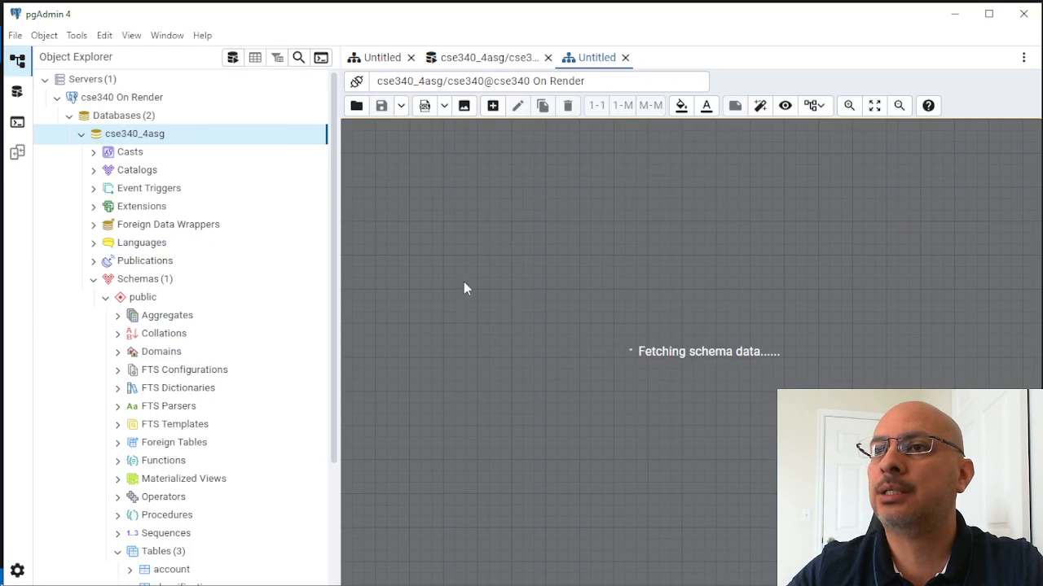
- Show all rows of the inventory table in the public schema
{"action": "scroll", "coordinate": [261, 314], "scroll_direction": "down", "scroll_amount": 3}
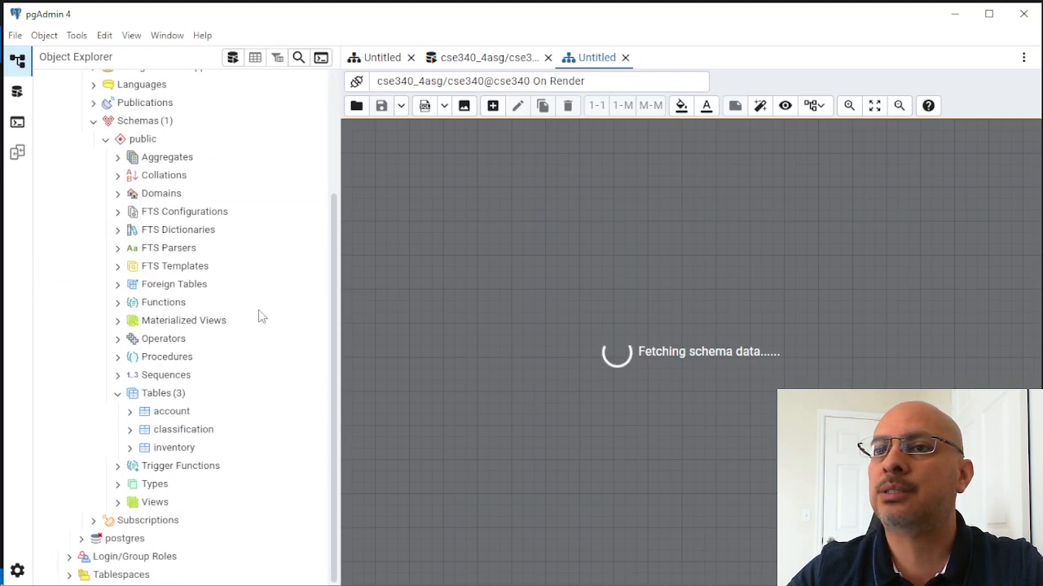
{"action": "right_click", "coordinate": [167, 448]}
{"action": "mouse_move", "coordinate": [274, 354]}
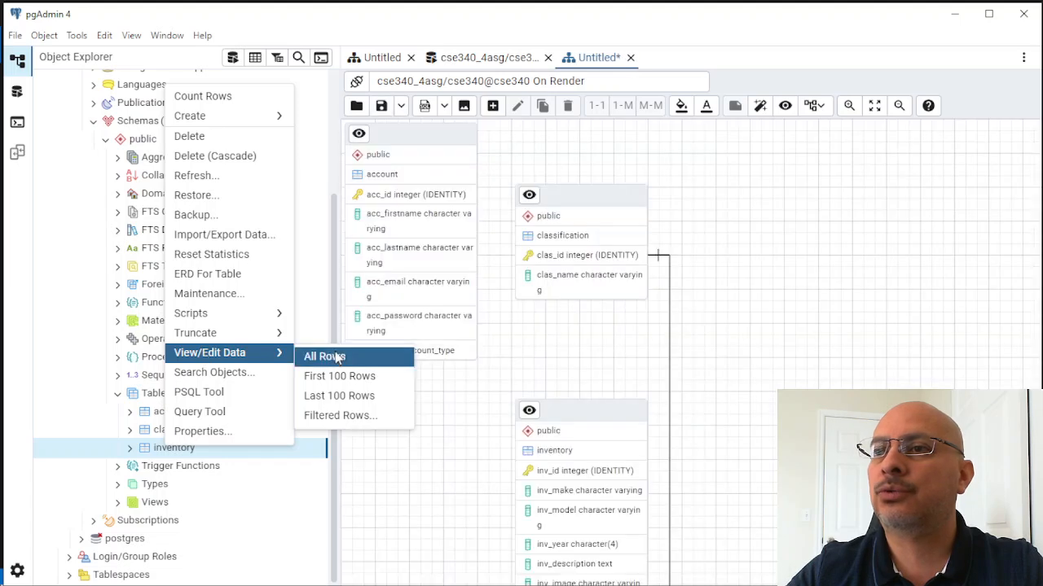
{"action": "left_click", "coordinate": [325, 357]}
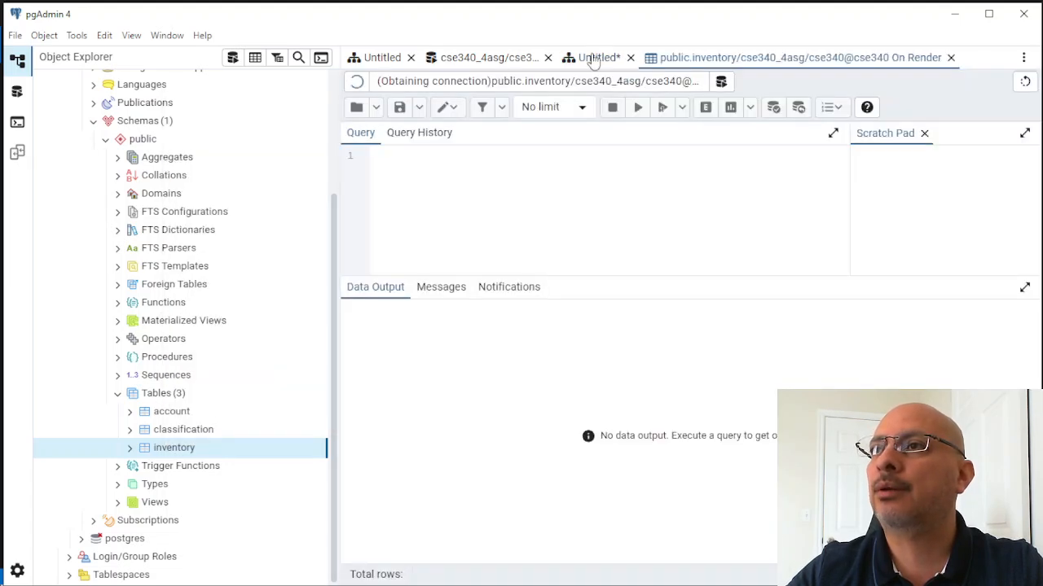
- Check the tables in the newly generated ERD, and look through the inventory table's rows
{"action": "left_click", "coordinate": [594, 57]}
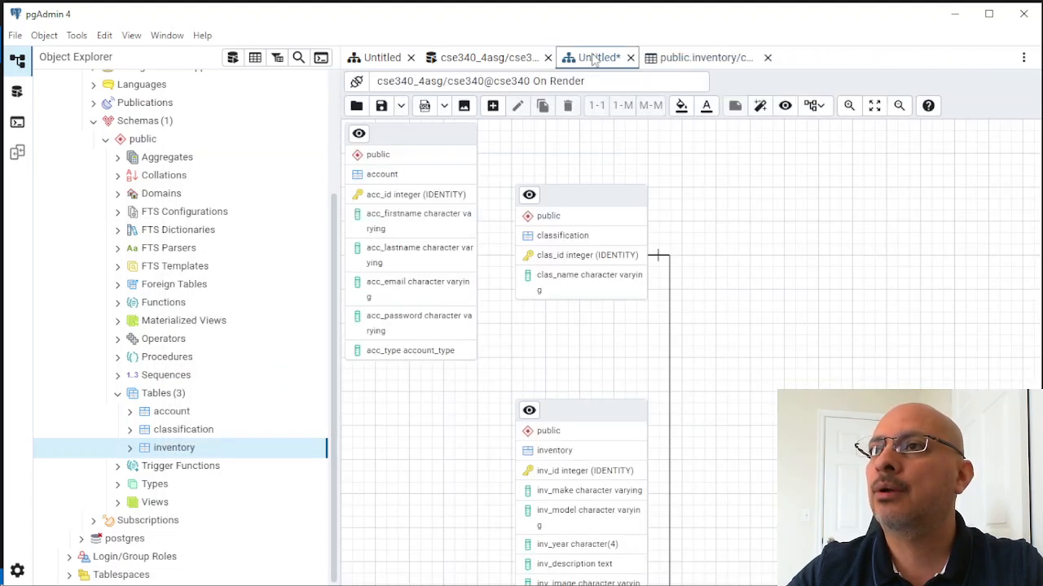
{"action": "left_click", "coordinate": [707, 58]}
{"action": "scroll", "coordinate": [641, 422], "scroll_direction": "down", "scroll_amount": 2}
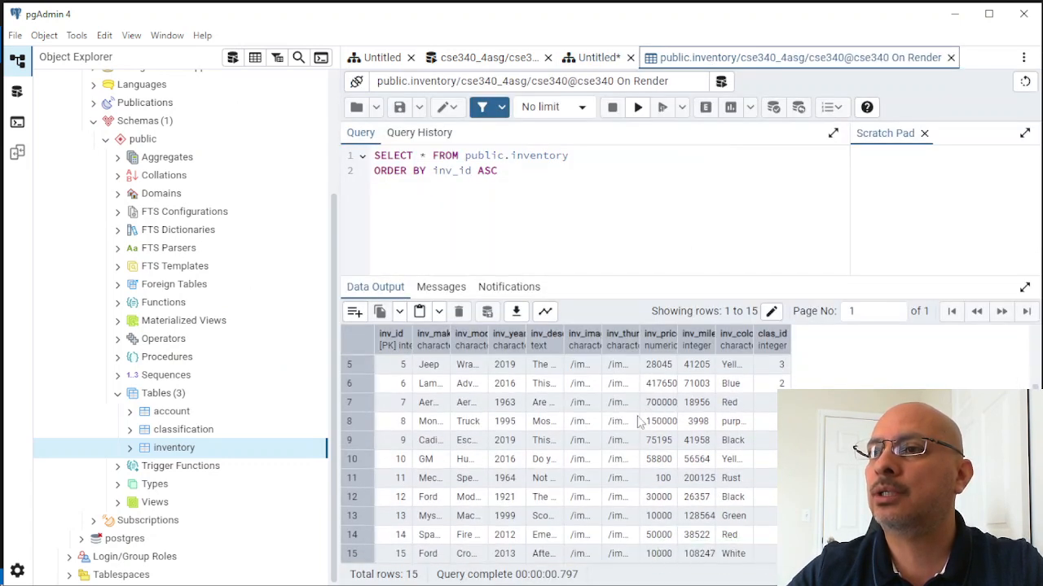
{"action": "scroll", "coordinate": [640, 422], "scroll_direction": "up", "scroll_amount": 2}
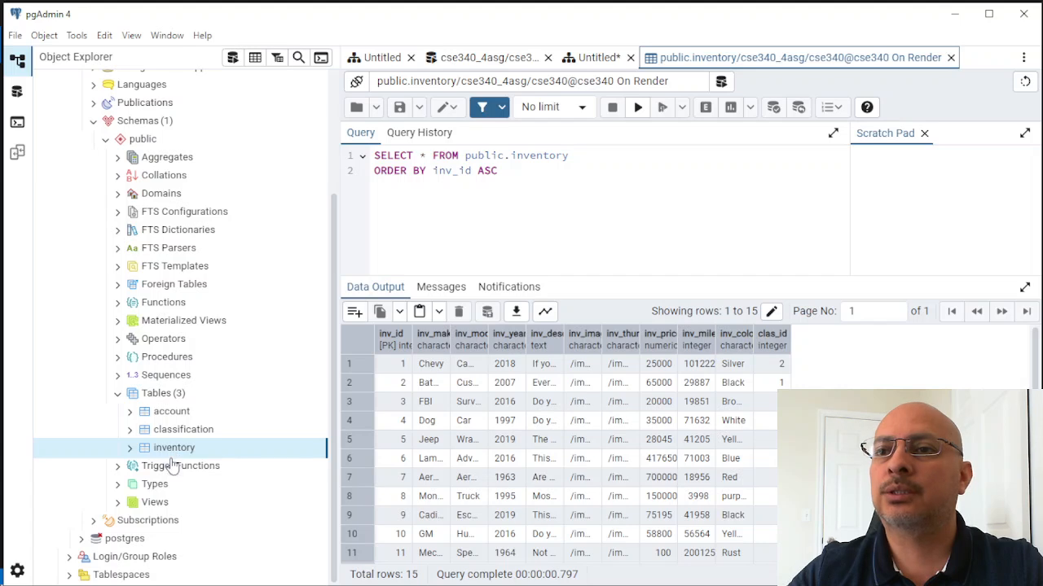